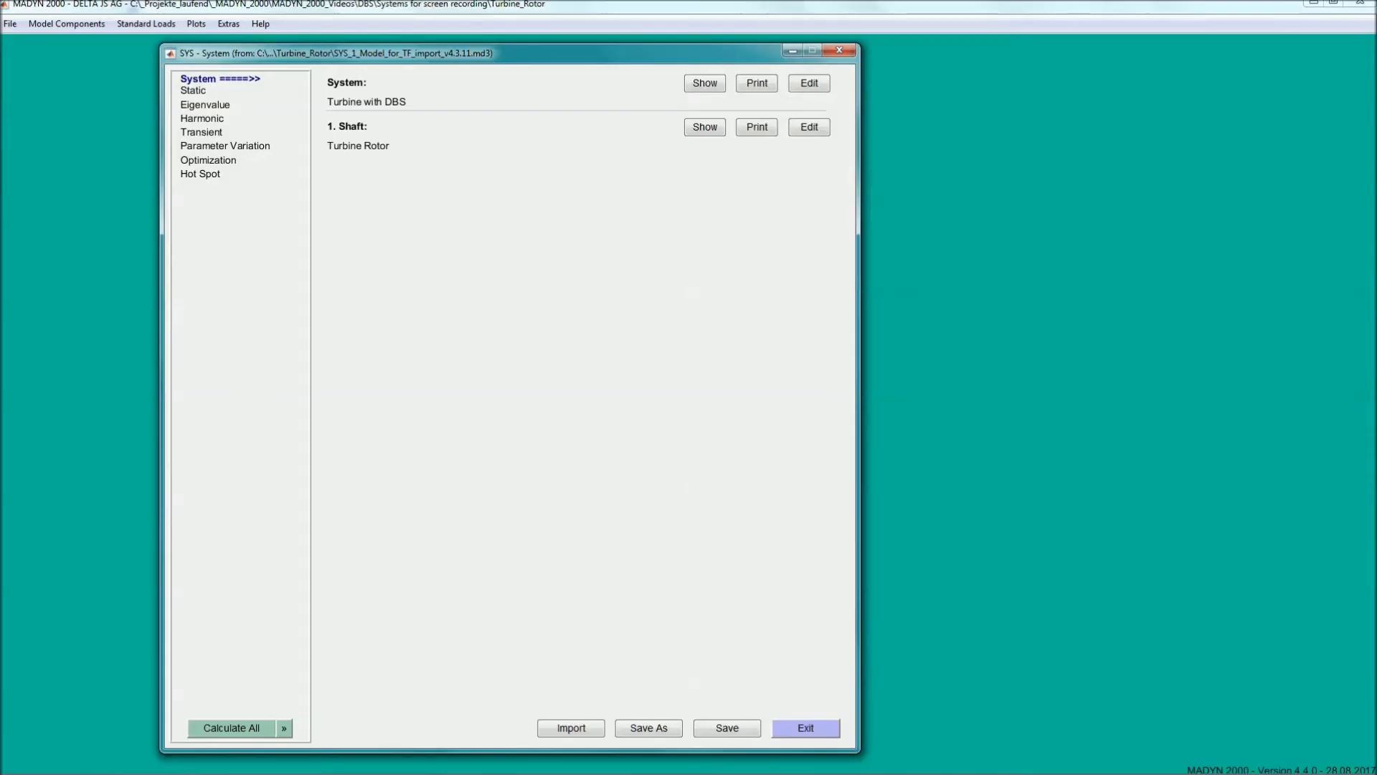
pyautogui.click(705, 128)
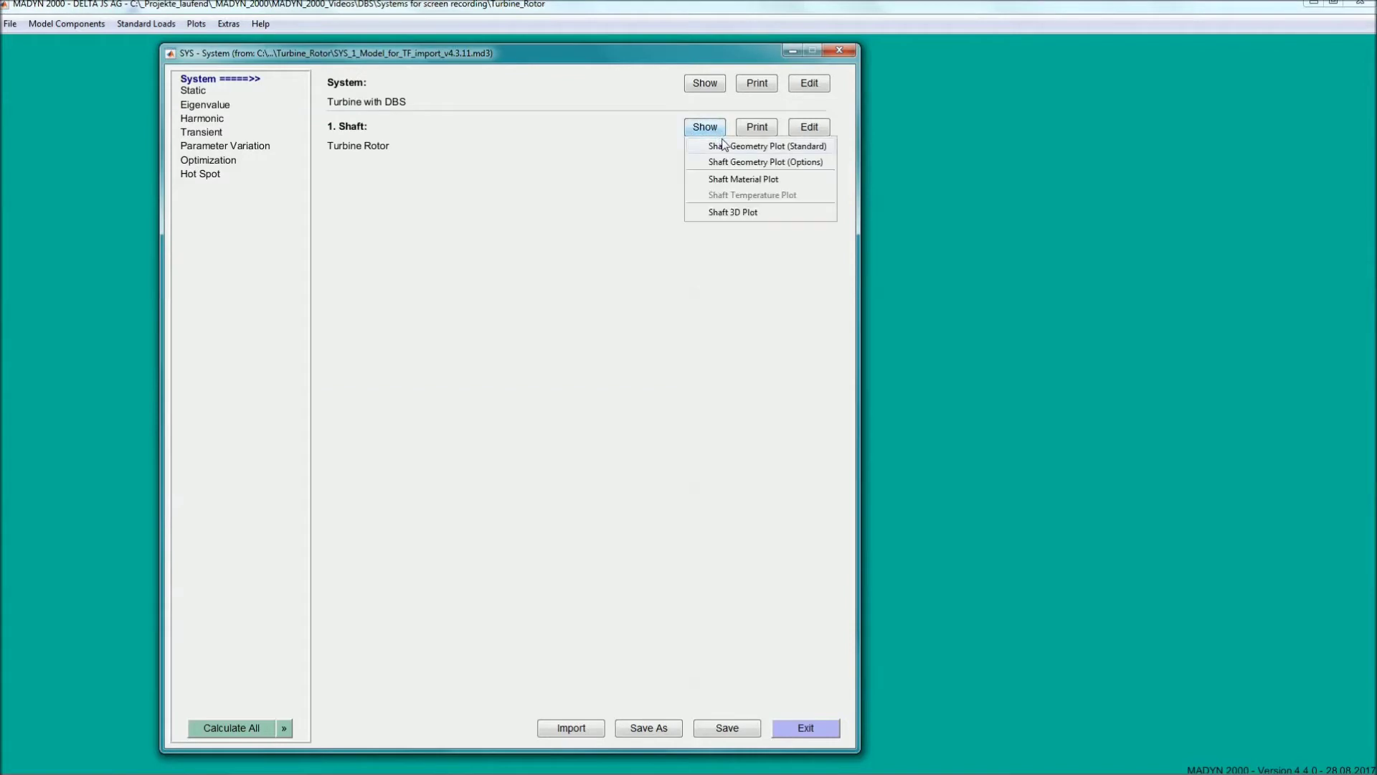
pyautogui.click(746, 164)
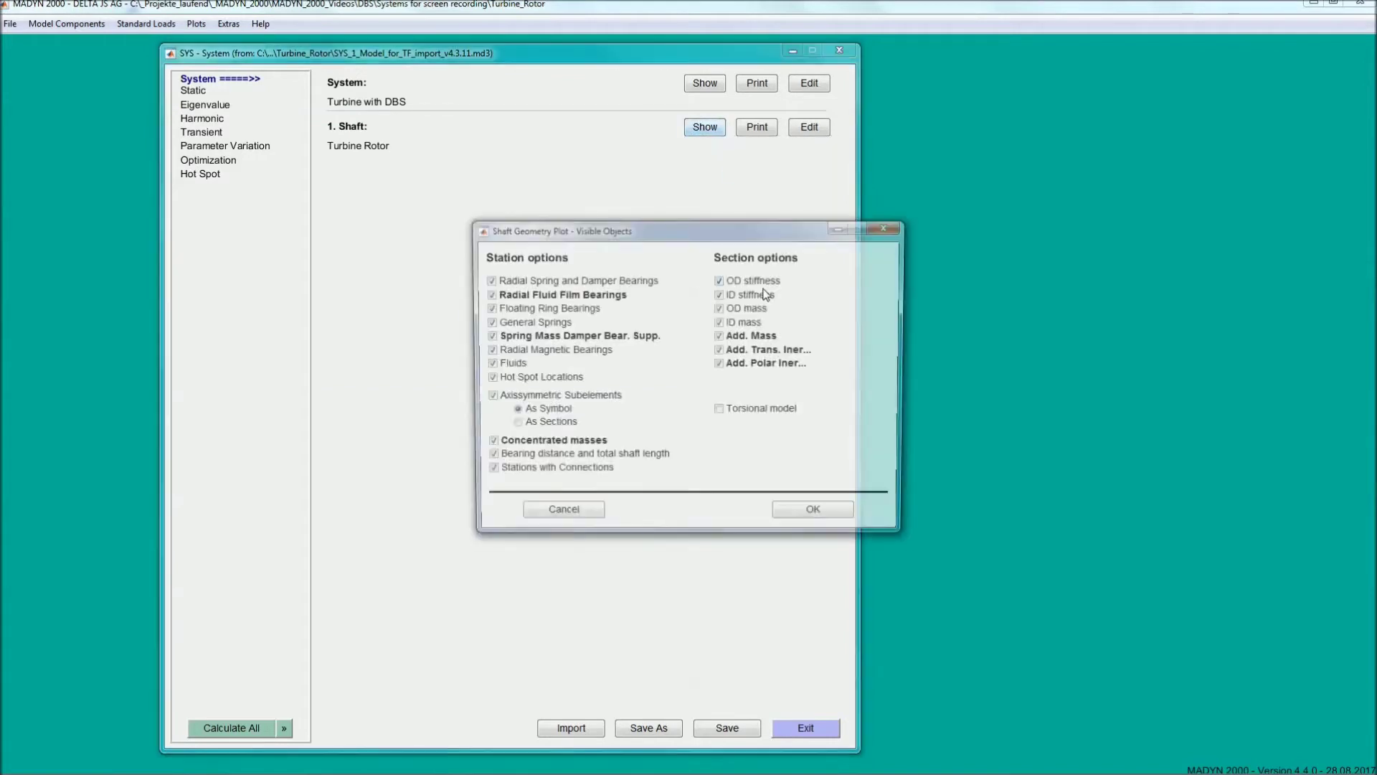
pyautogui.click(792, 515)
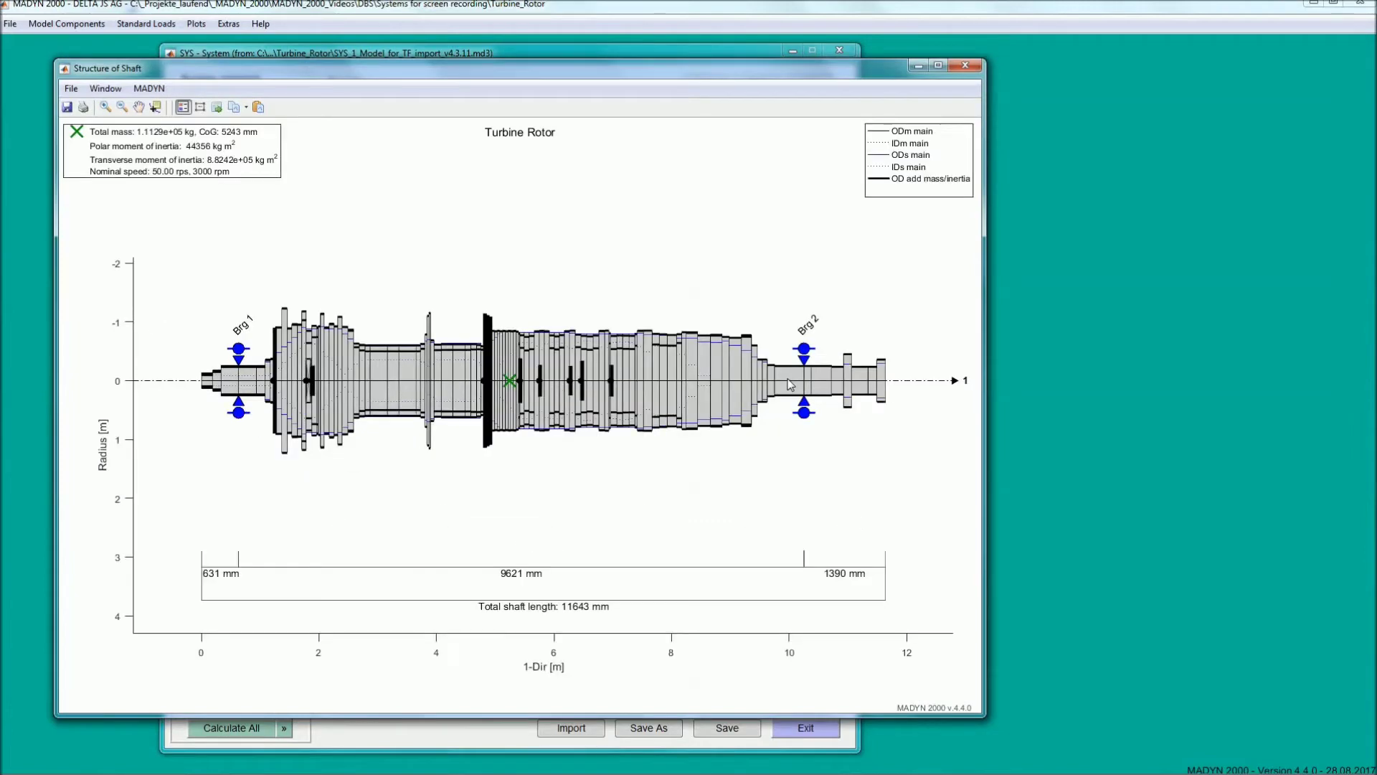
pyautogui.click(965, 65)
# Create a new dynamic bearing support set in the turbine system
pyautogui.click(824, 84)
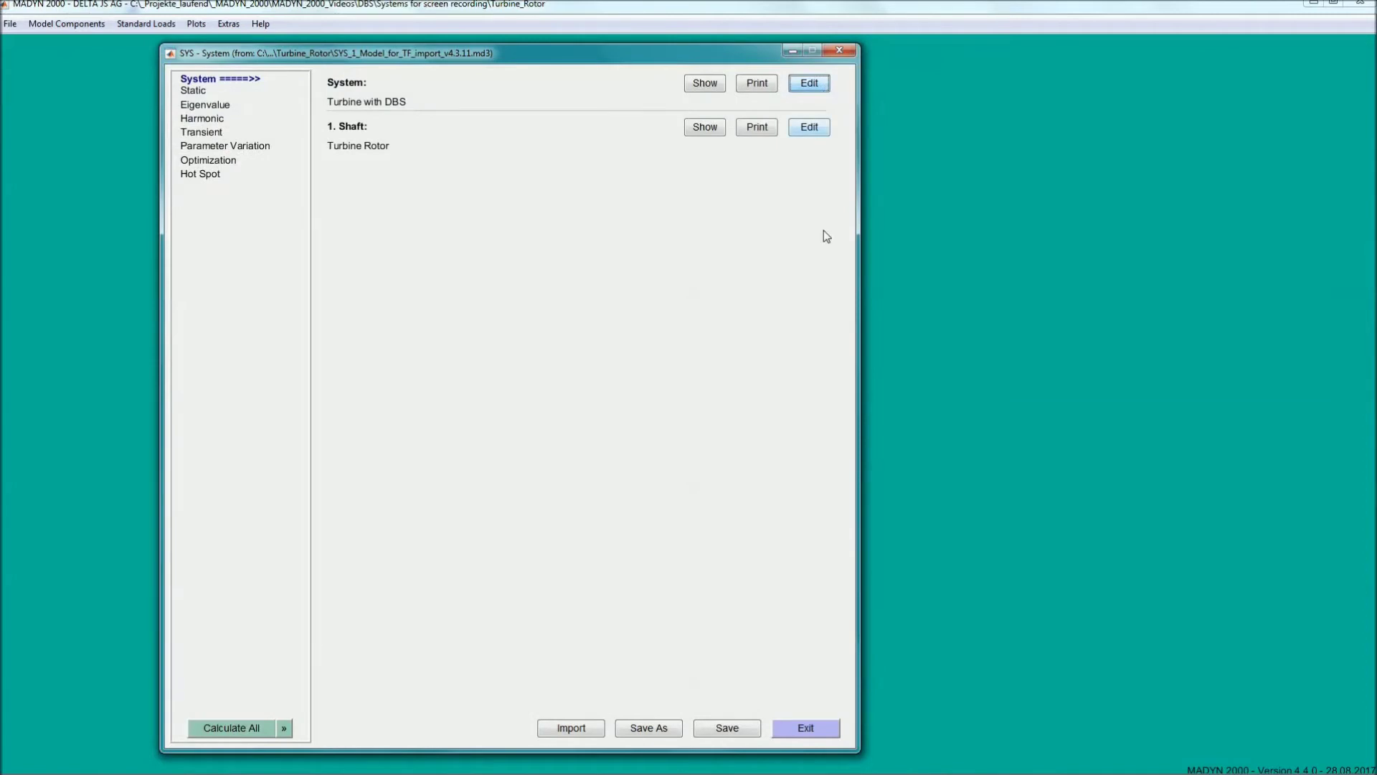
pyautogui.click(837, 349)
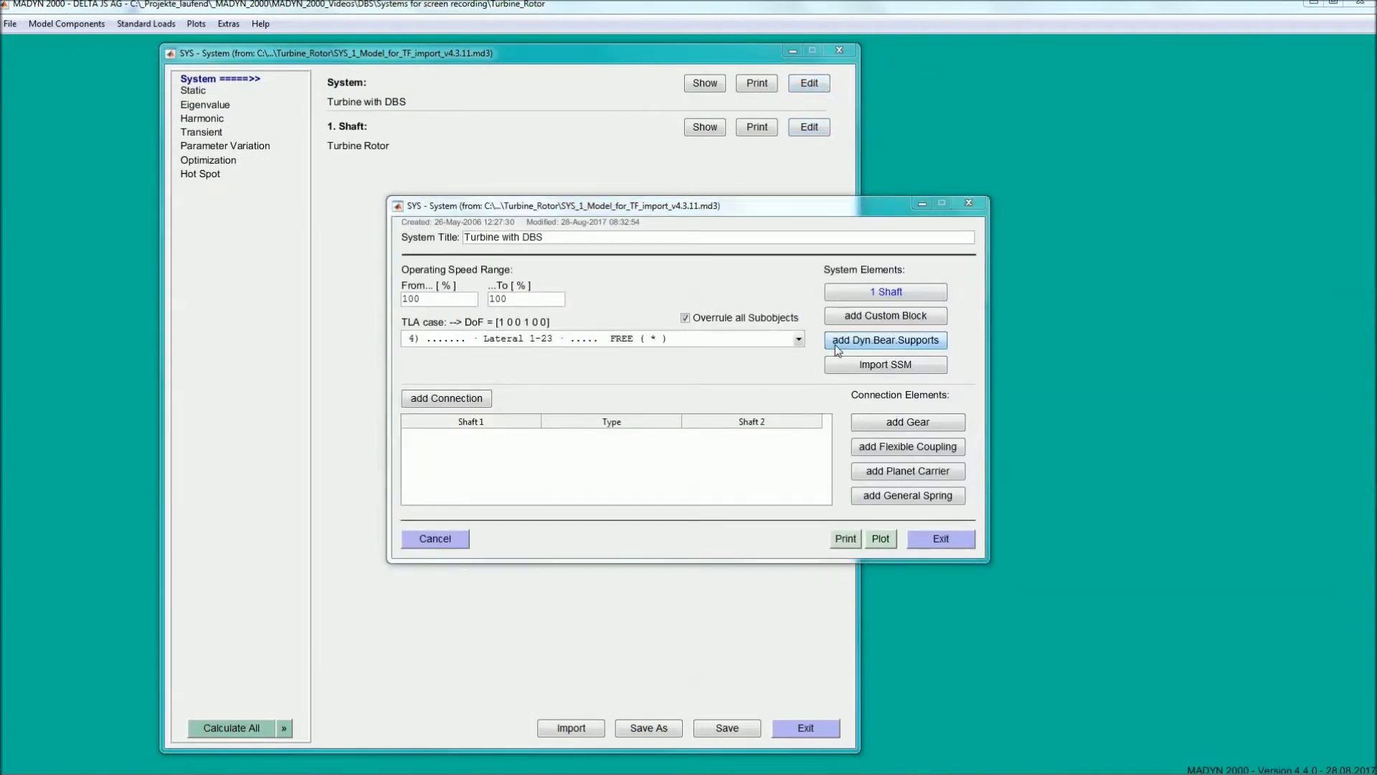
pyautogui.click(712, 399)
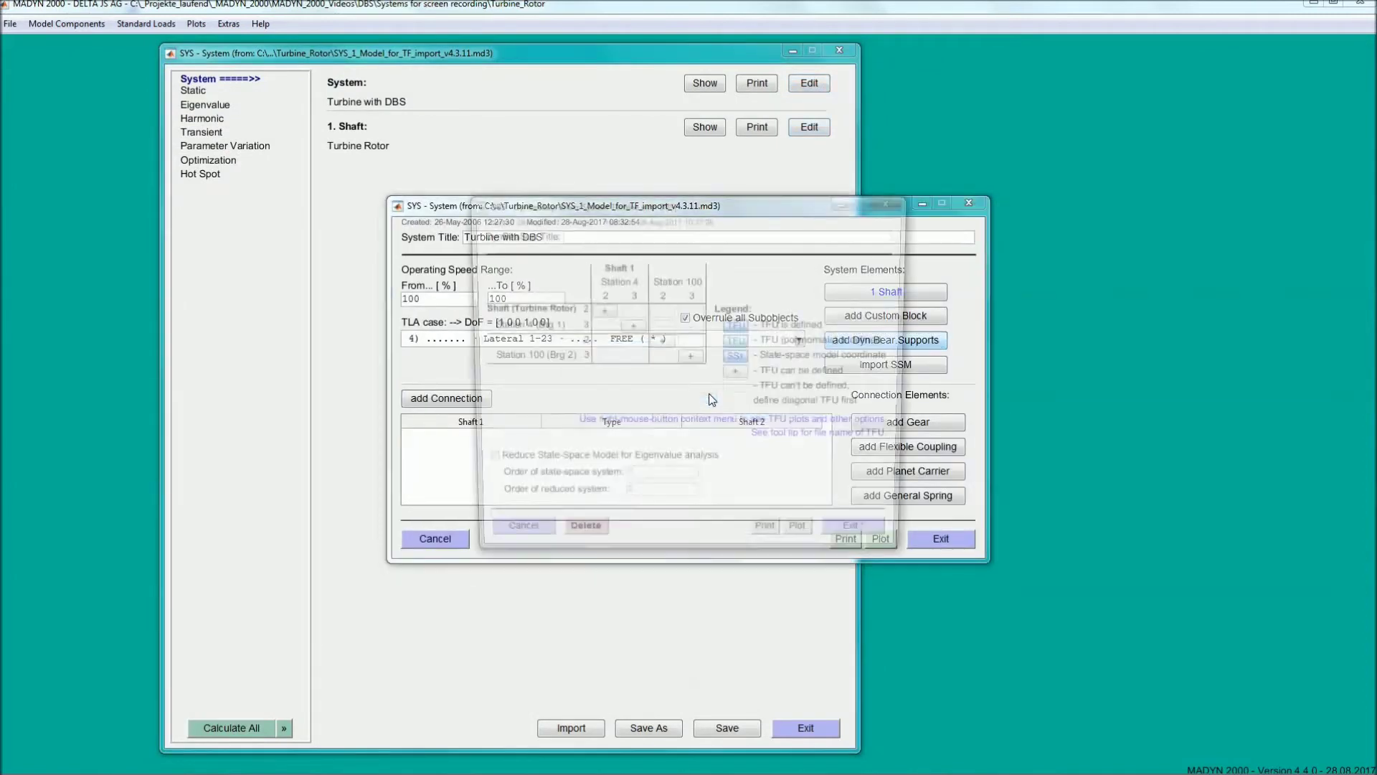
# Load Curve_1 and Curve_2 for Station 4 directions 2 and 3, and Curve_6 for Station 100
pyautogui.click(602, 313)
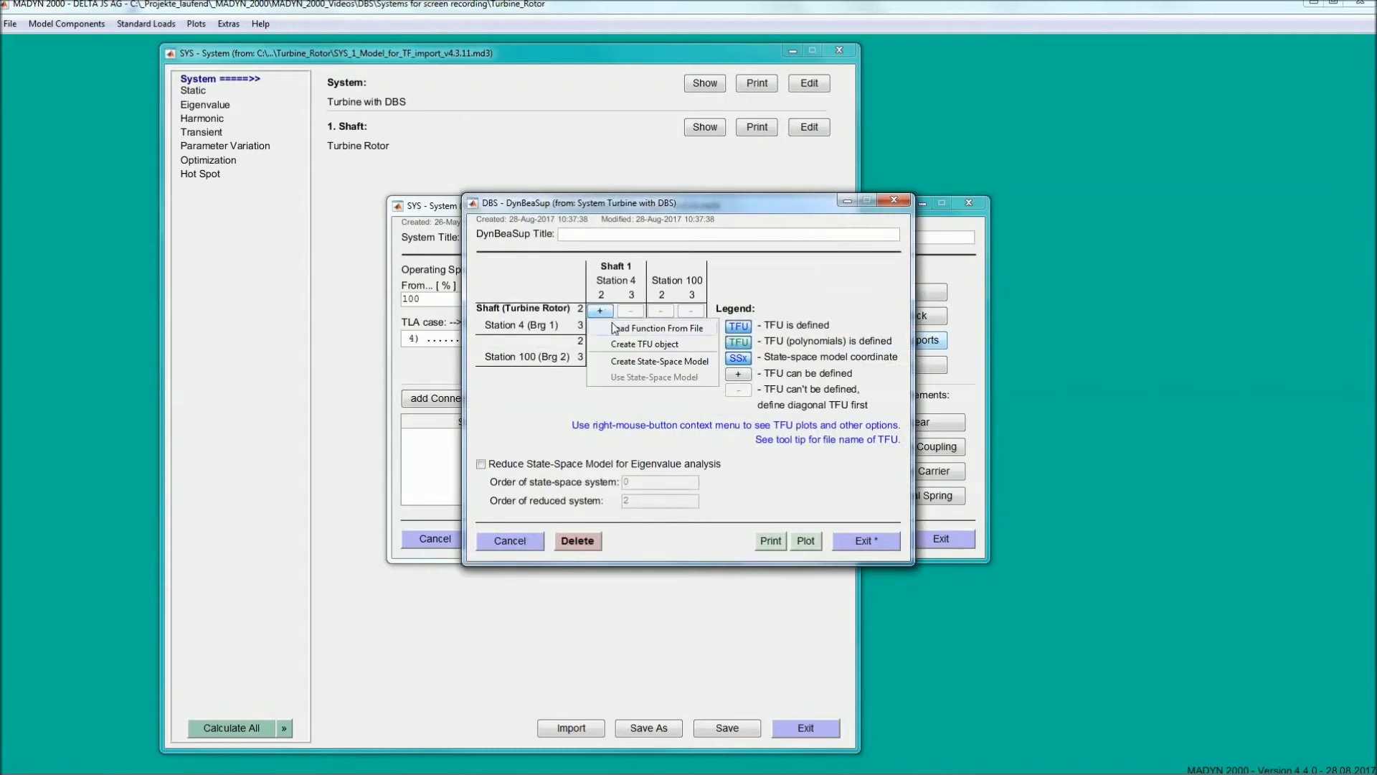
pyautogui.click(618, 329)
pyautogui.doubleClick(609, 190)
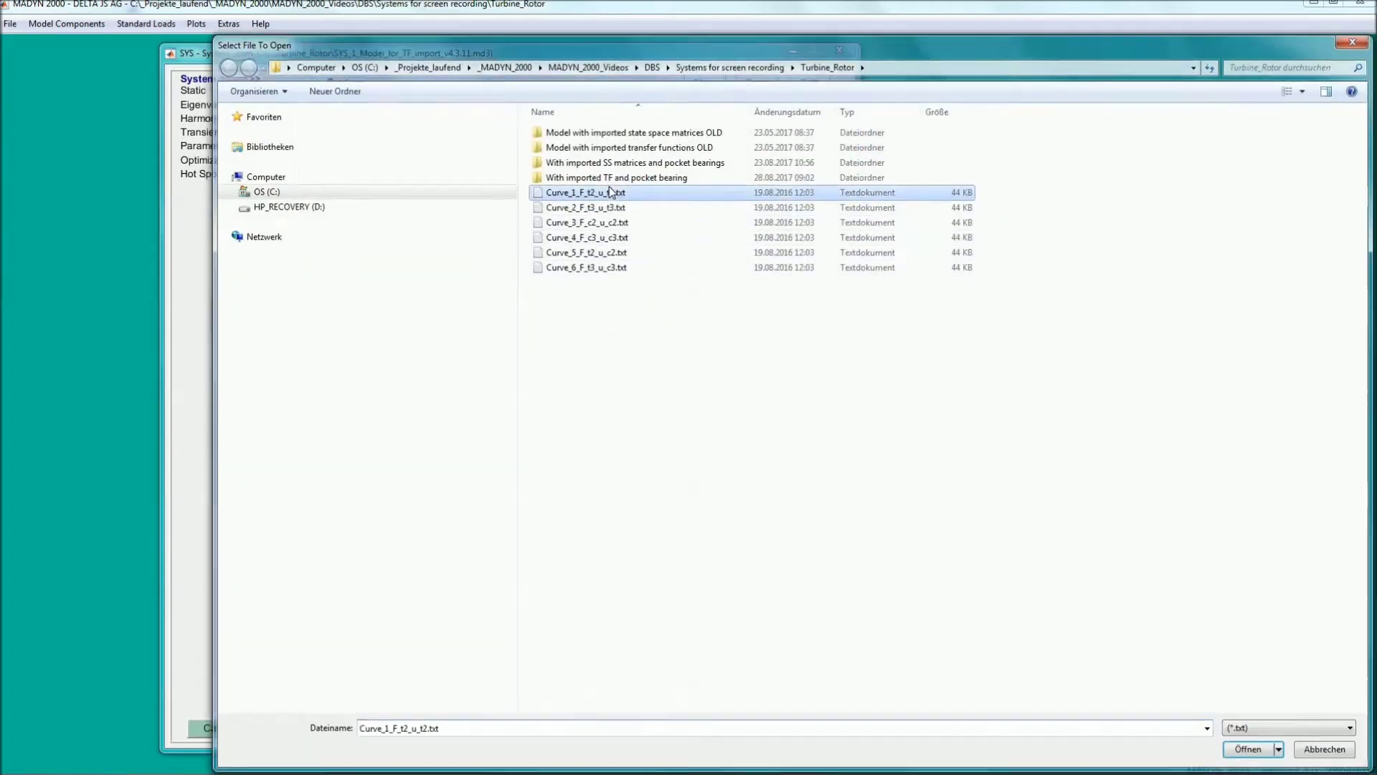
pyautogui.click(631, 328)
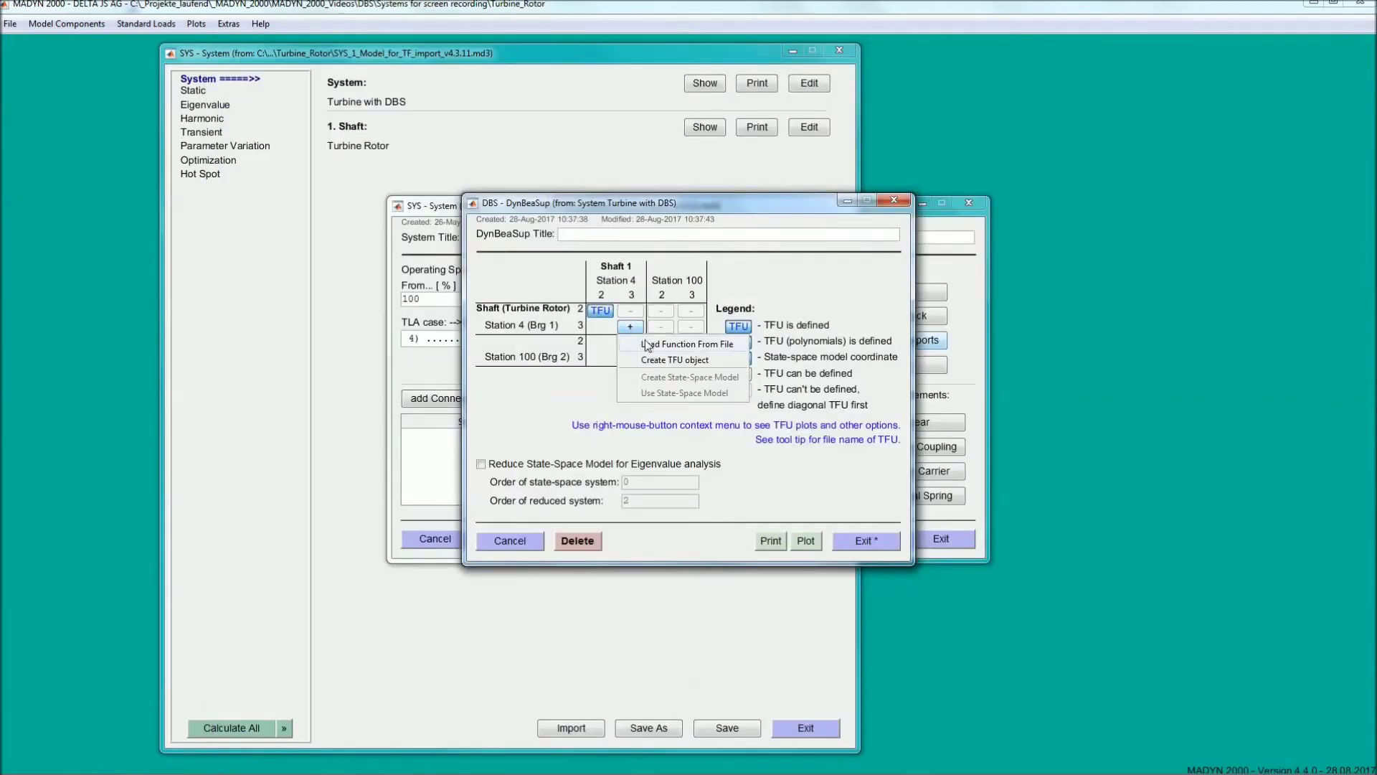
pyautogui.click(650, 344)
pyautogui.doubleClick(607, 206)
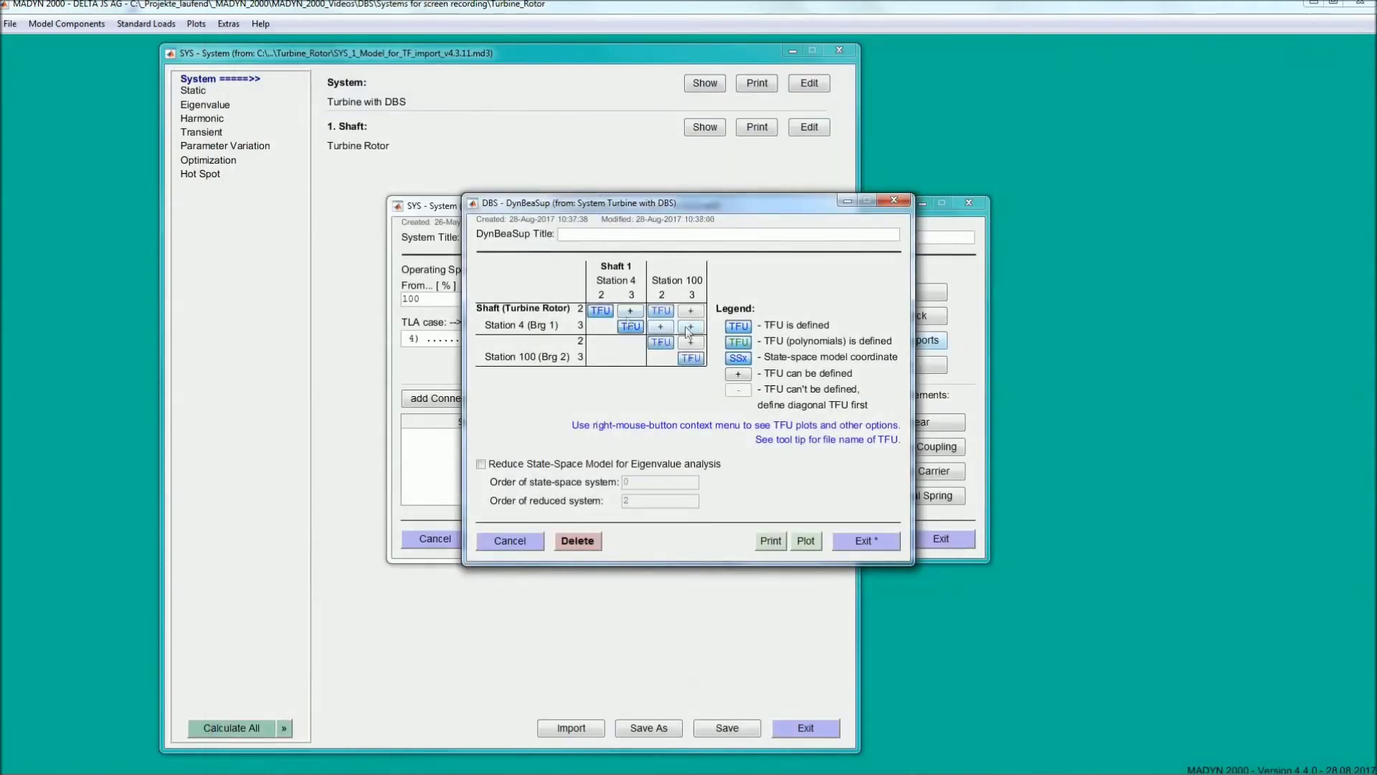
pyautogui.click(689, 328)
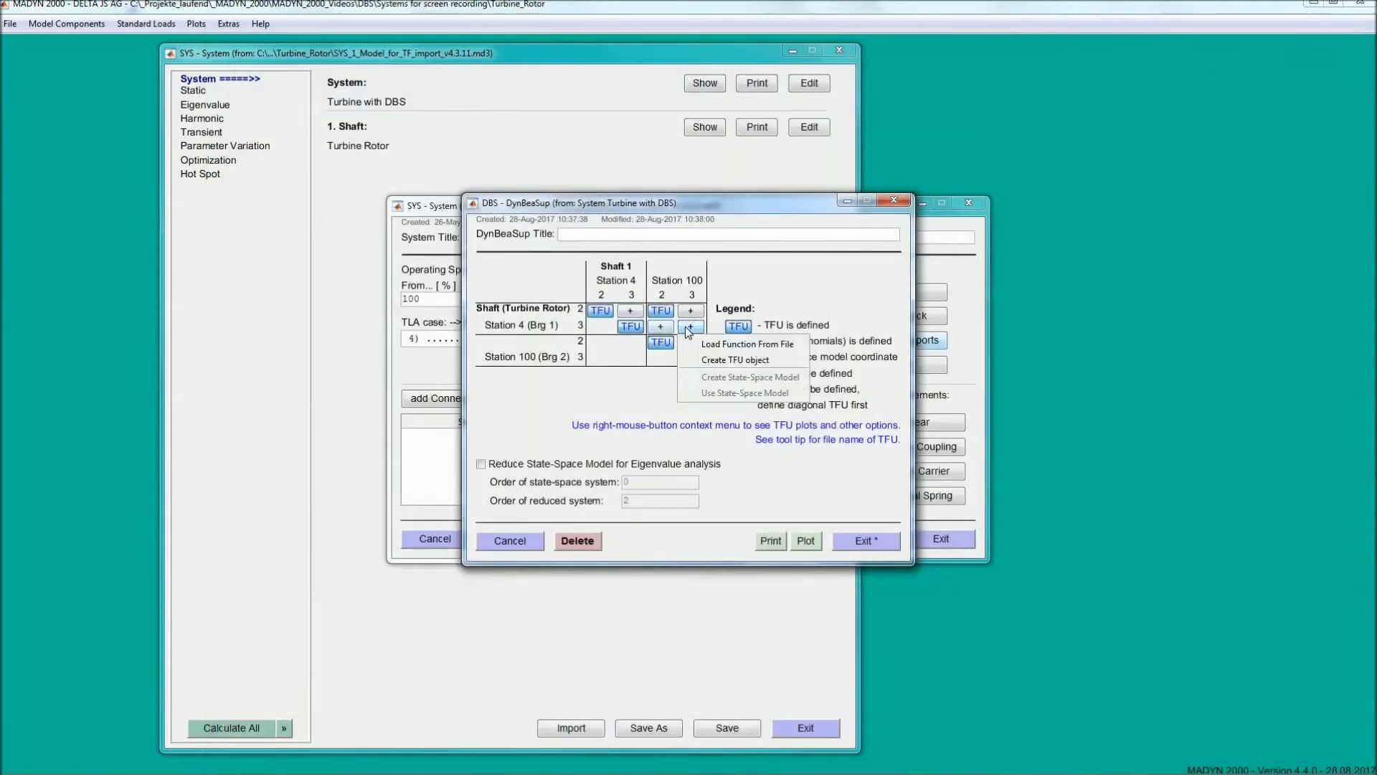
pyautogui.click(706, 343)
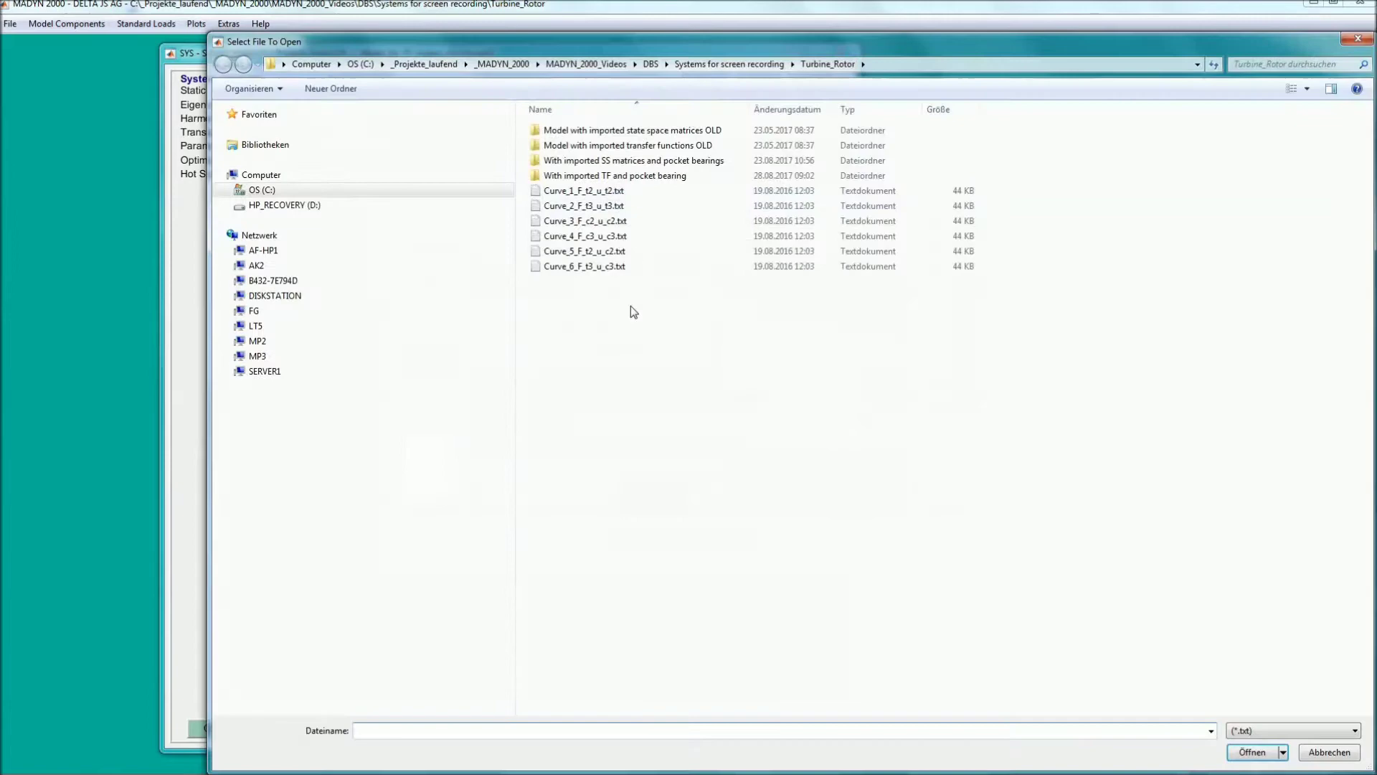
pyautogui.doubleClick(583, 267)
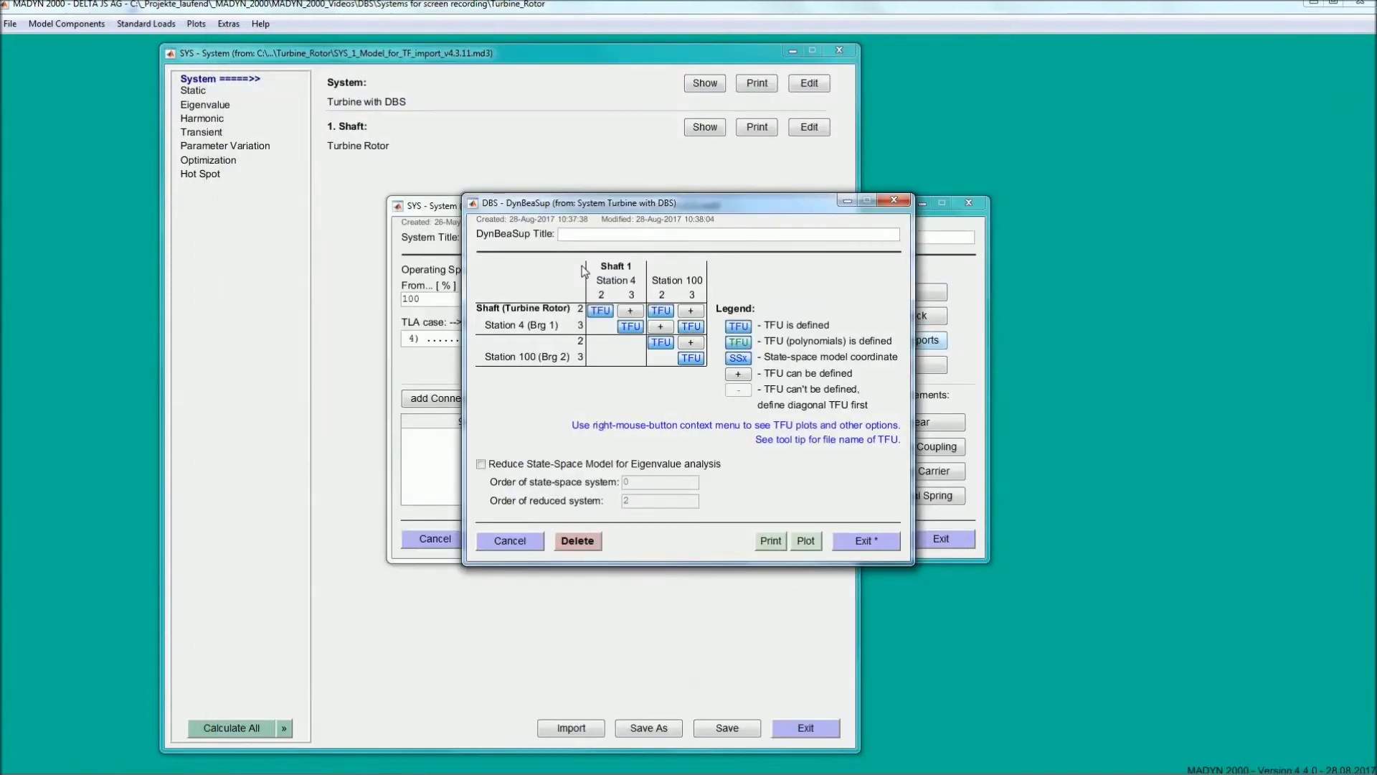
pyautogui.rightClick(608, 313)
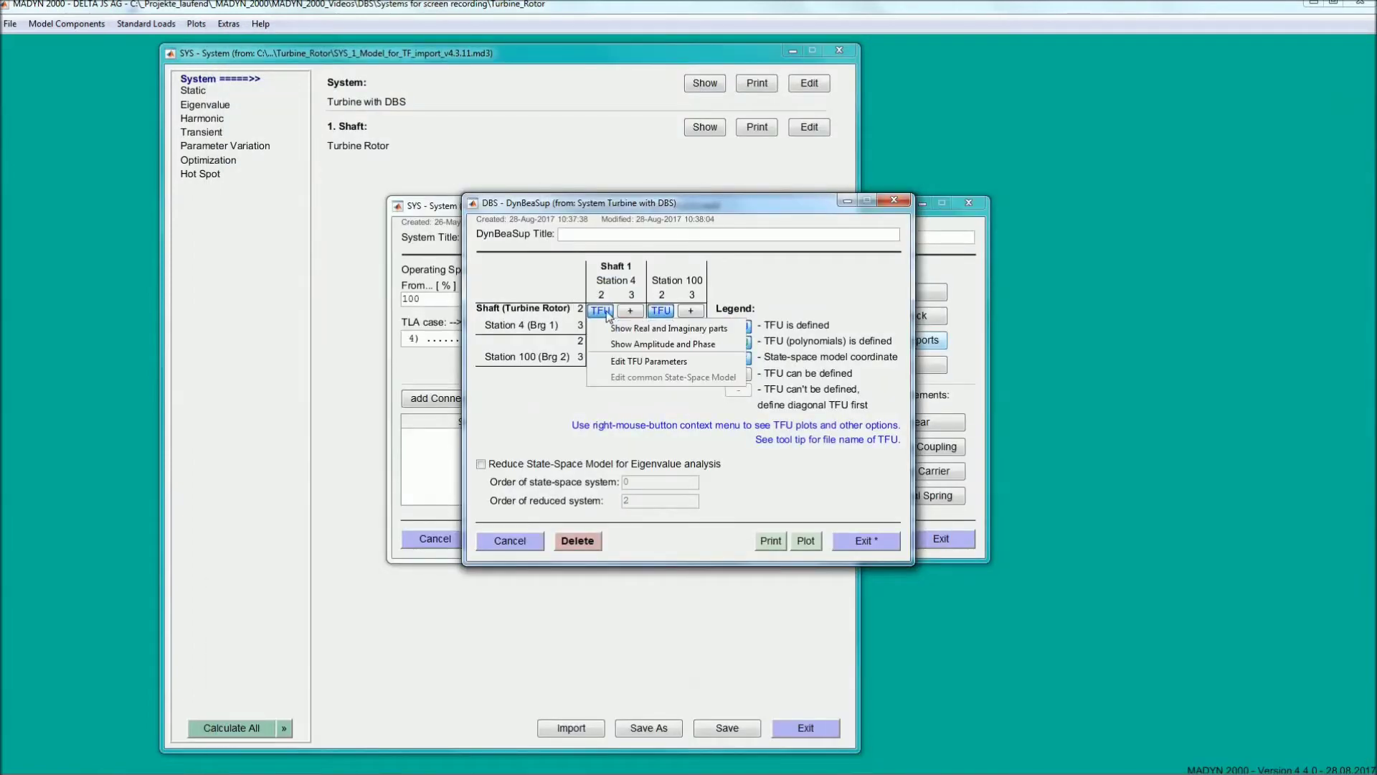
pyautogui.click(634, 346)
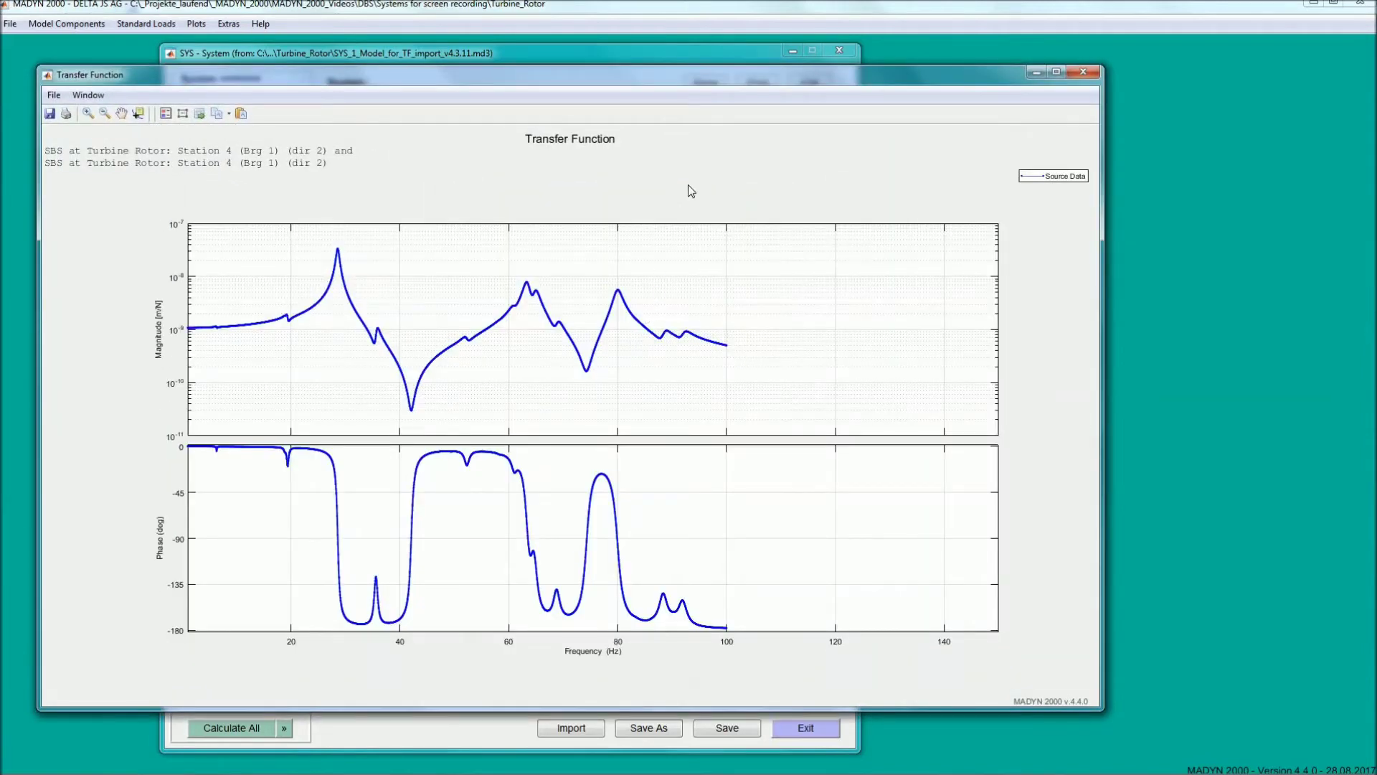
pyautogui.click(1083, 70)
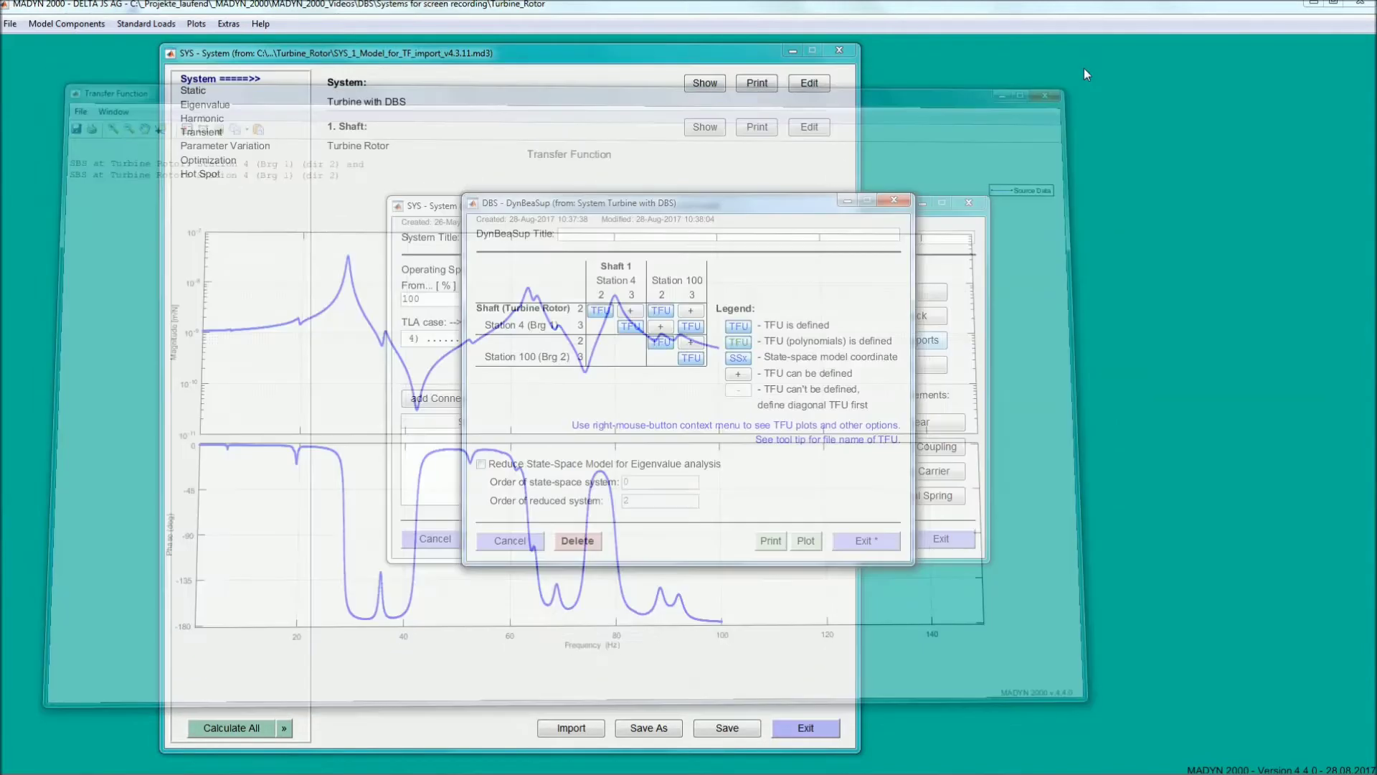
pyautogui.rightClick(600, 313)
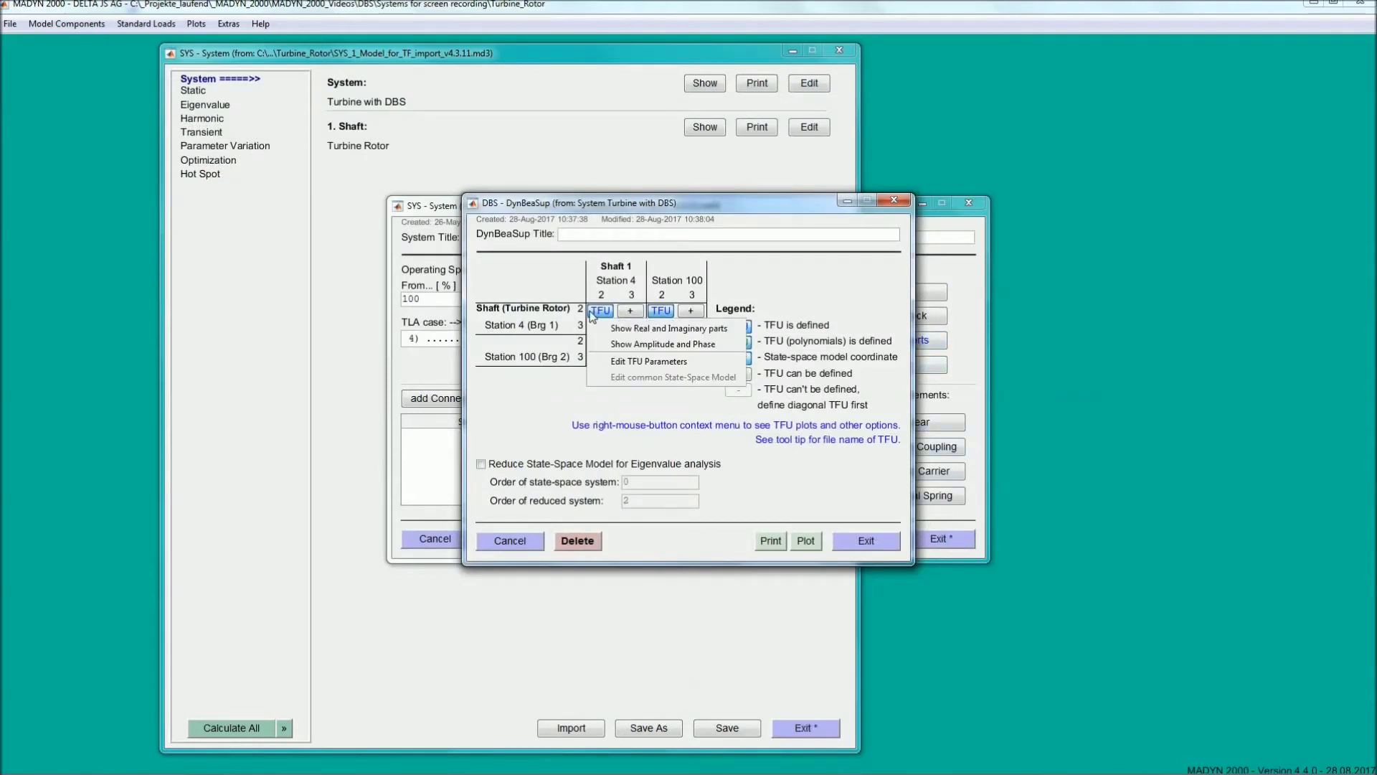
pyautogui.click(642, 361)
# Fit polynomials with numerator and denominator order 8 and check the amplitude and phase plot
pyautogui.doubleClick(607, 374)
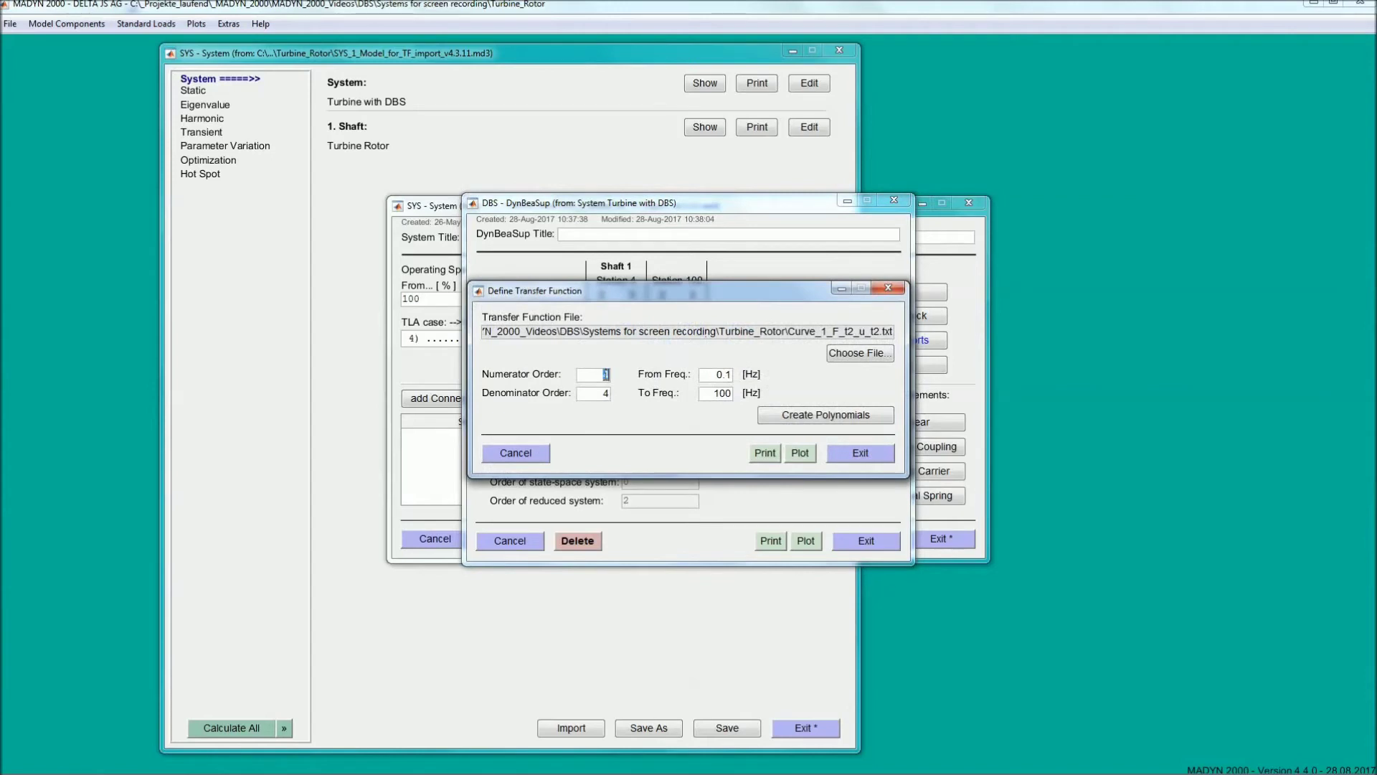
pyautogui.write('8')
pyautogui.doubleClick(605, 392)
pyautogui.write('8')
pyautogui.click(825, 420)
pyautogui.click(825, 420)
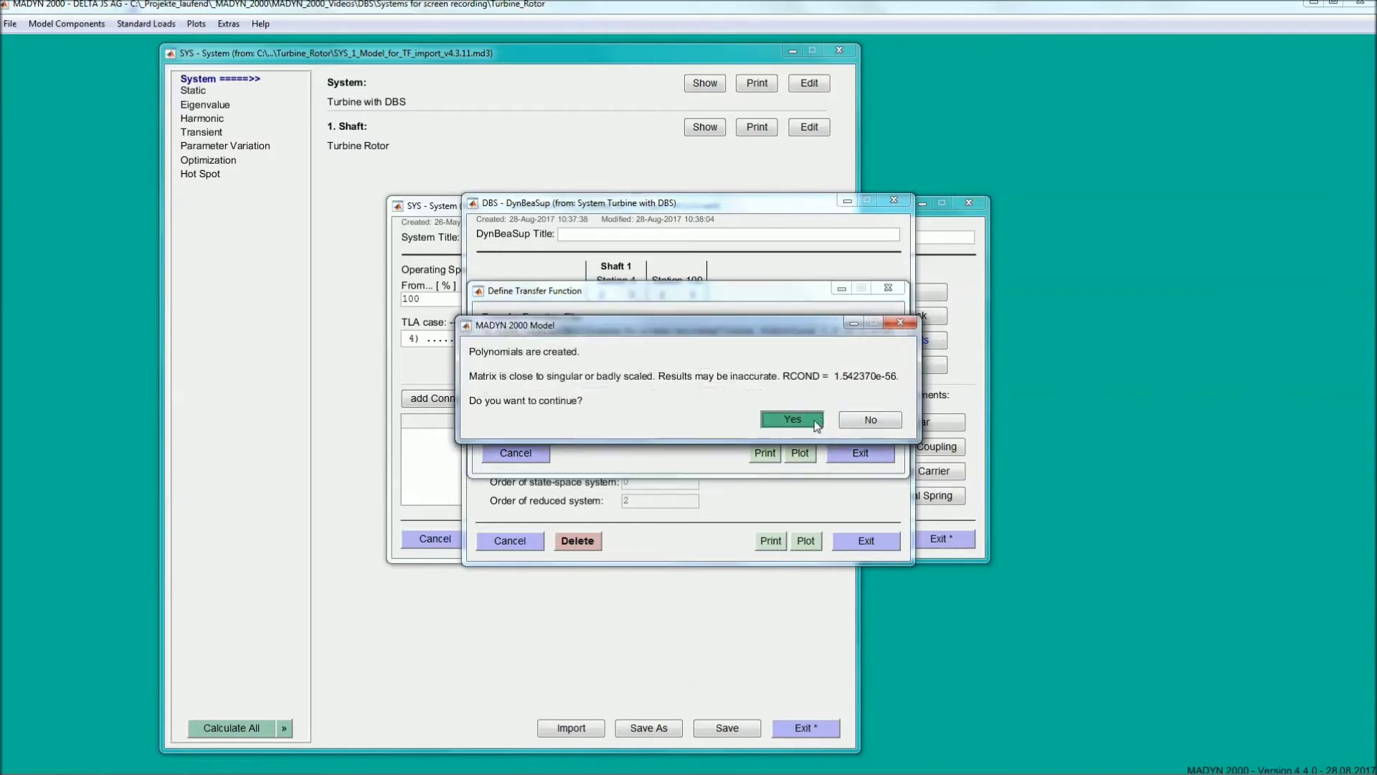
pyautogui.click(801, 453)
pyautogui.click(822, 488)
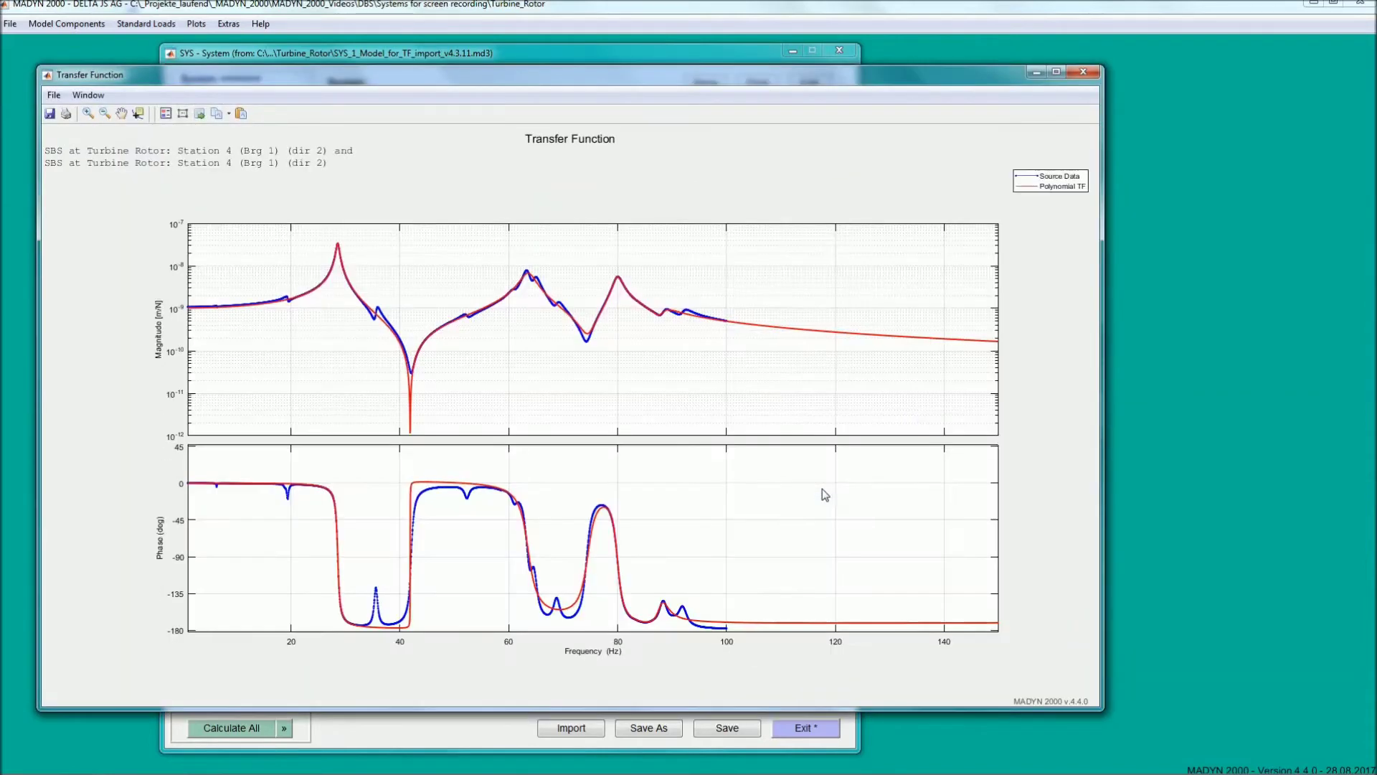
pyautogui.click(1083, 72)
# Raise the denominator order to 10, refit, and review the new amplitude and phase fit
pyautogui.doubleClick(588, 394)
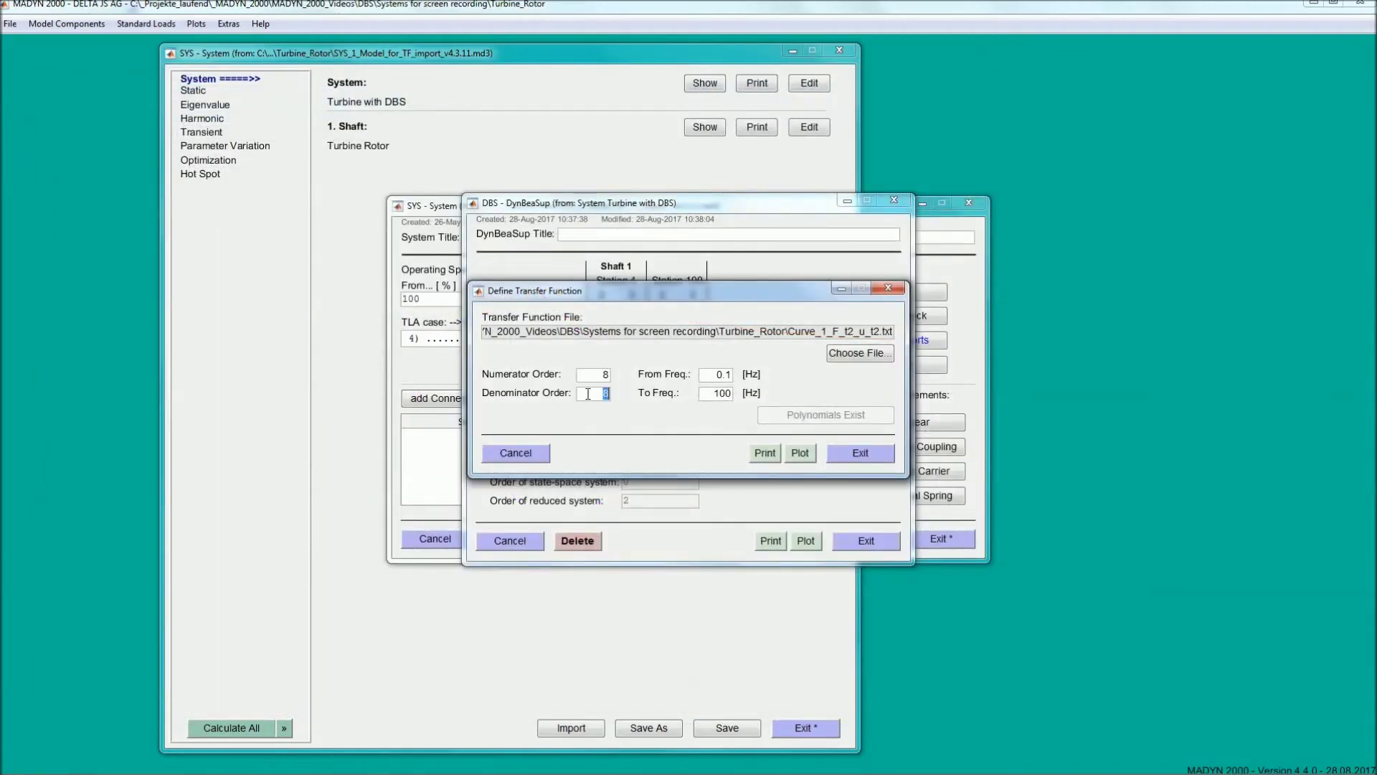
pyautogui.write('1')
pyautogui.press('Return')
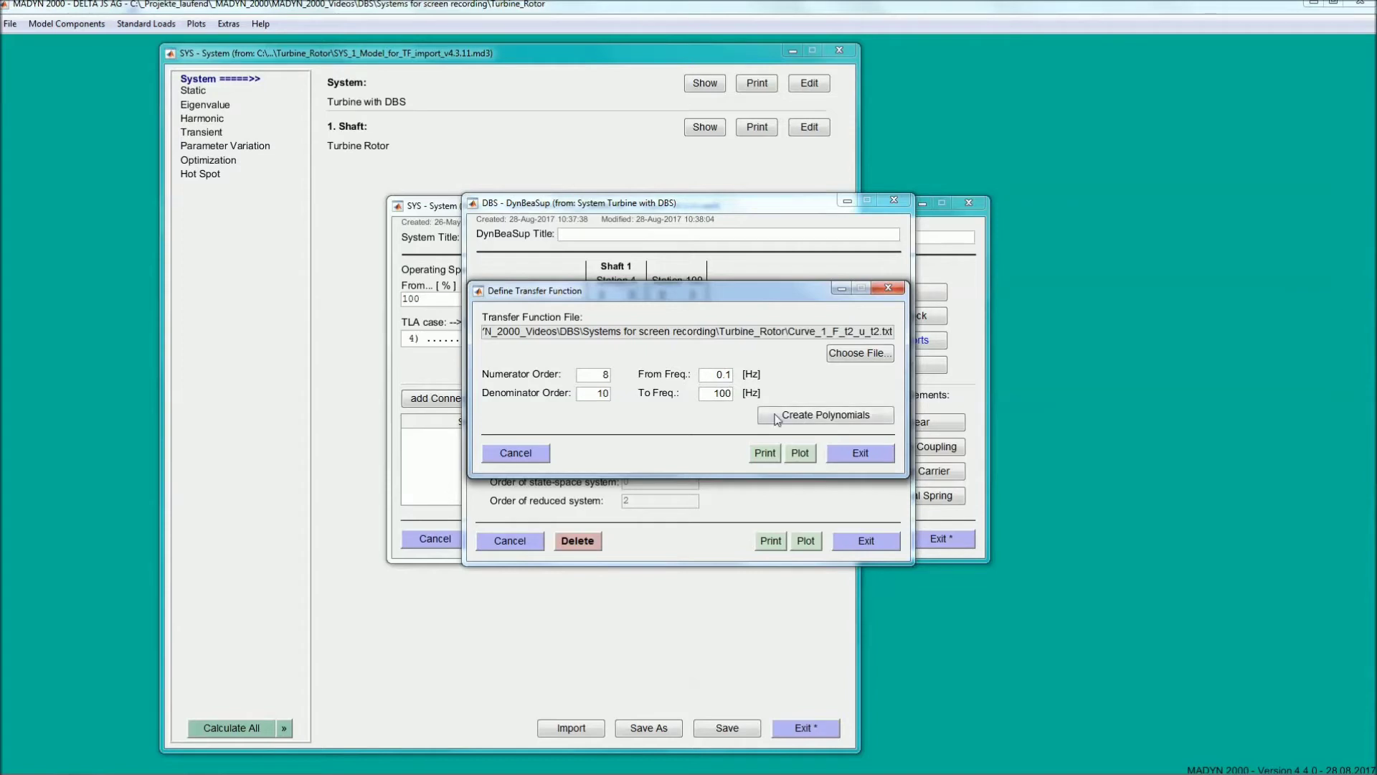
pyautogui.click(807, 419)
pyautogui.click(793, 419)
pyautogui.click(799, 453)
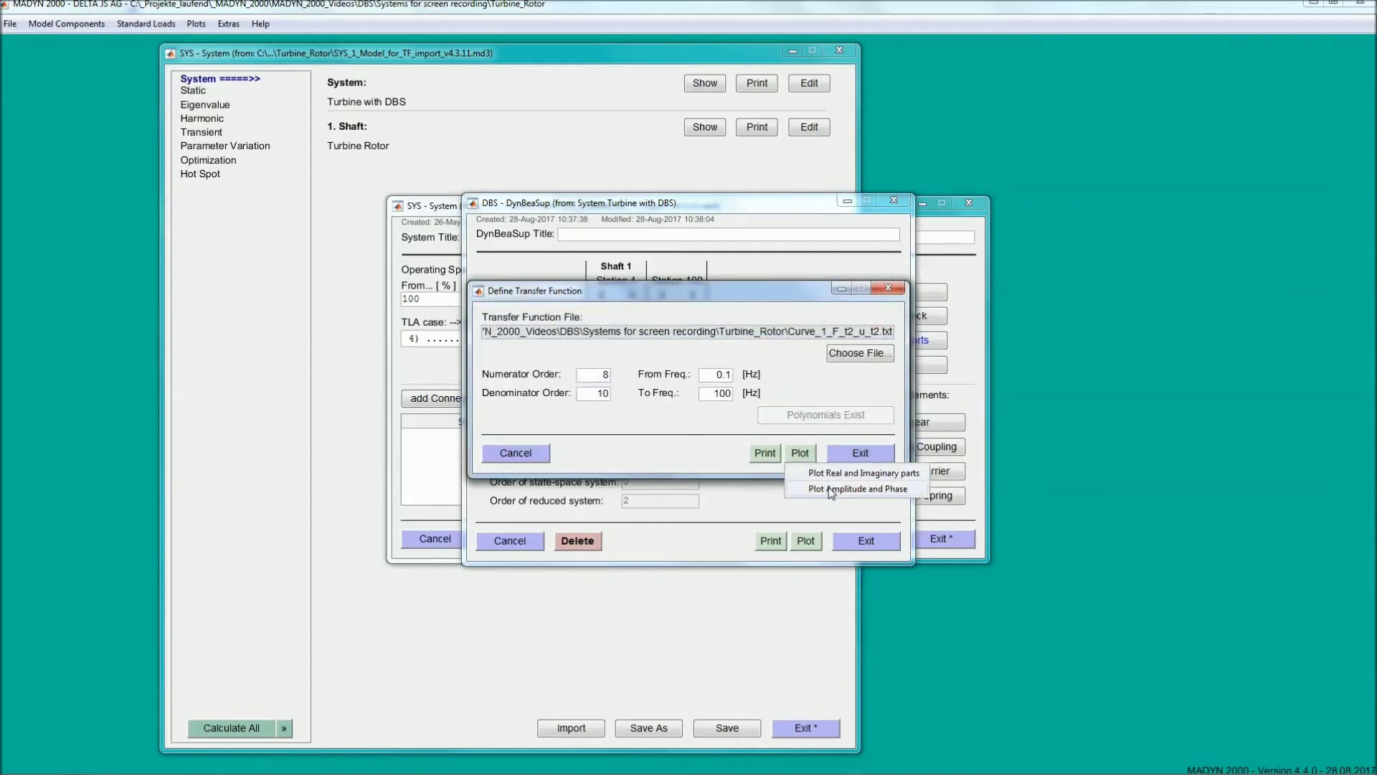
pyautogui.click(830, 490)
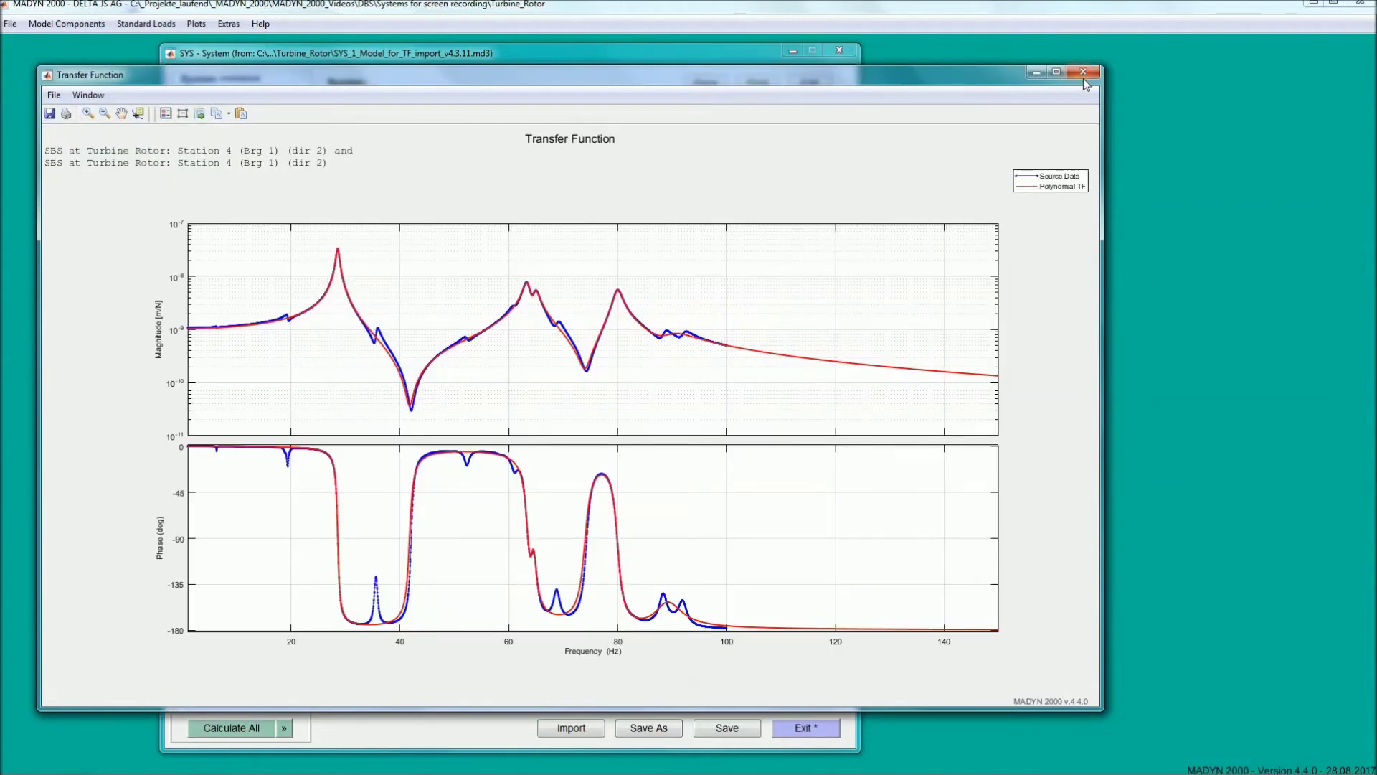
pyautogui.click(1083, 79)
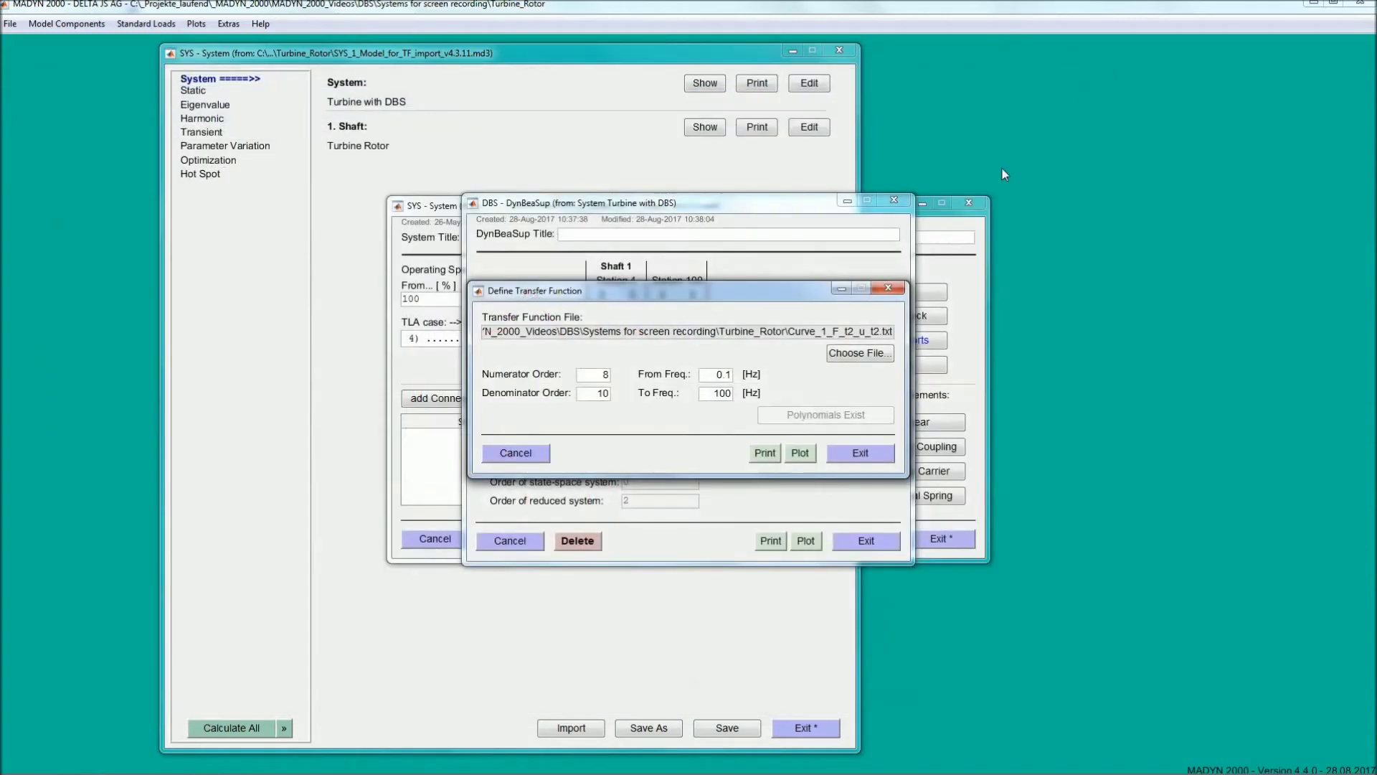
pyautogui.click(871, 452)
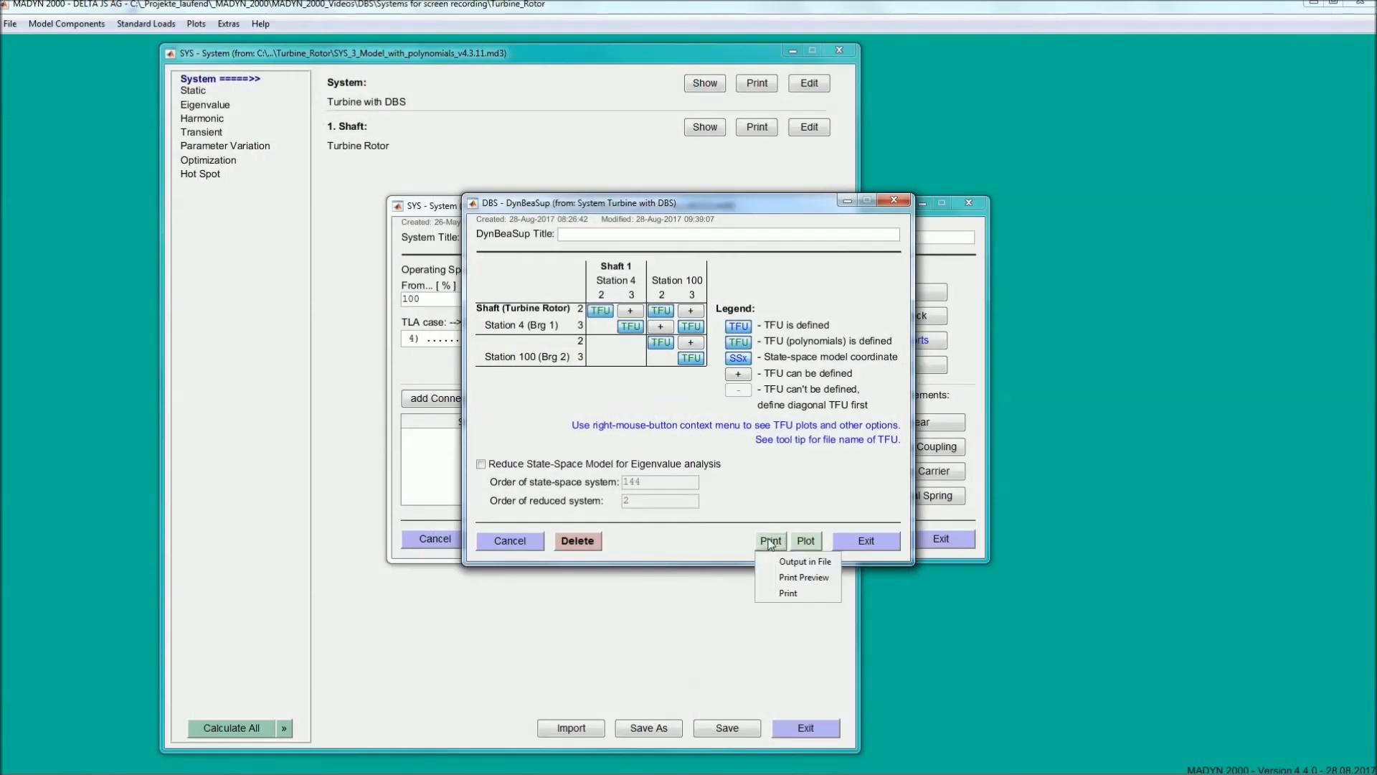
# Review both pages of the bearing support print preview
pyautogui.click(788, 590)
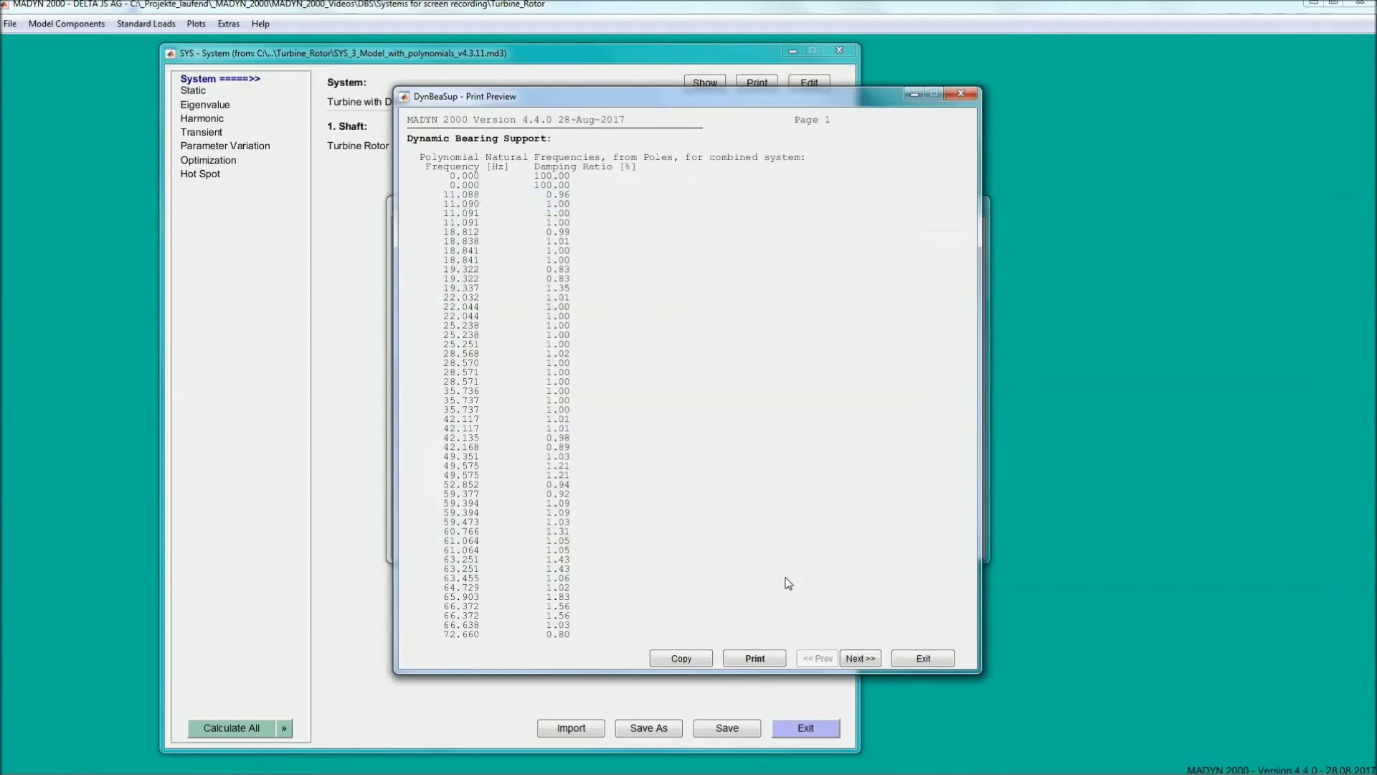
pyautogui.click(848, 657)
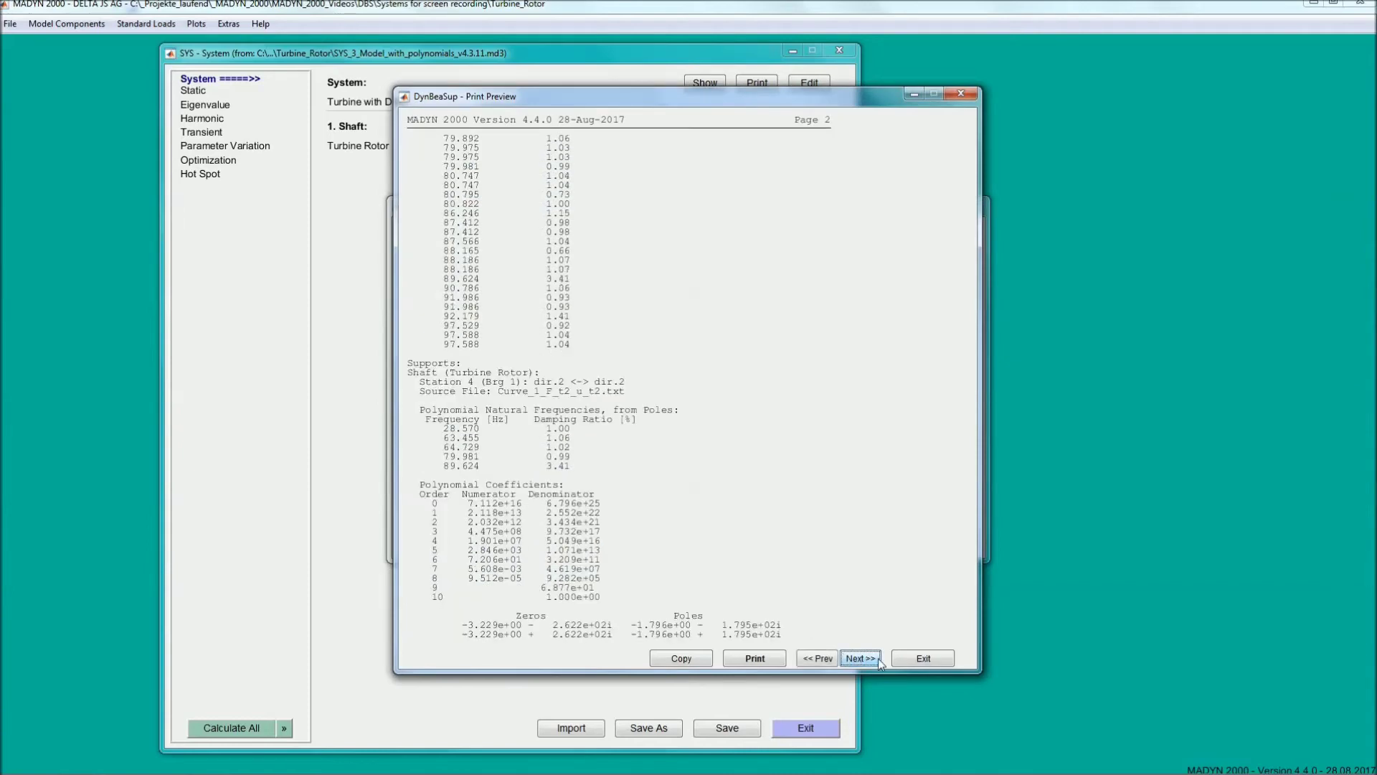
pyautogui.click(905, 659)
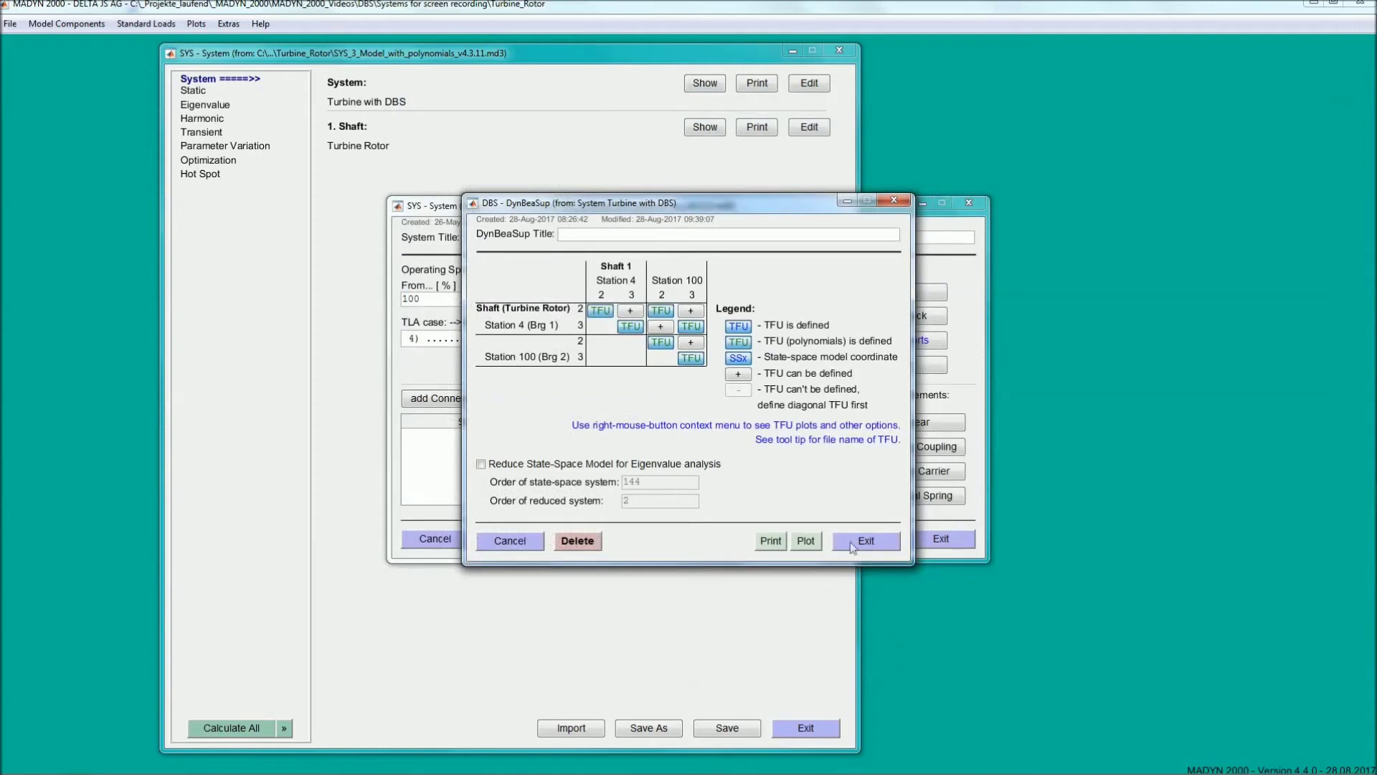
# Turn on Reduce State-Space Model with a reduced system order of 60
pyautogui.click(481, 464)
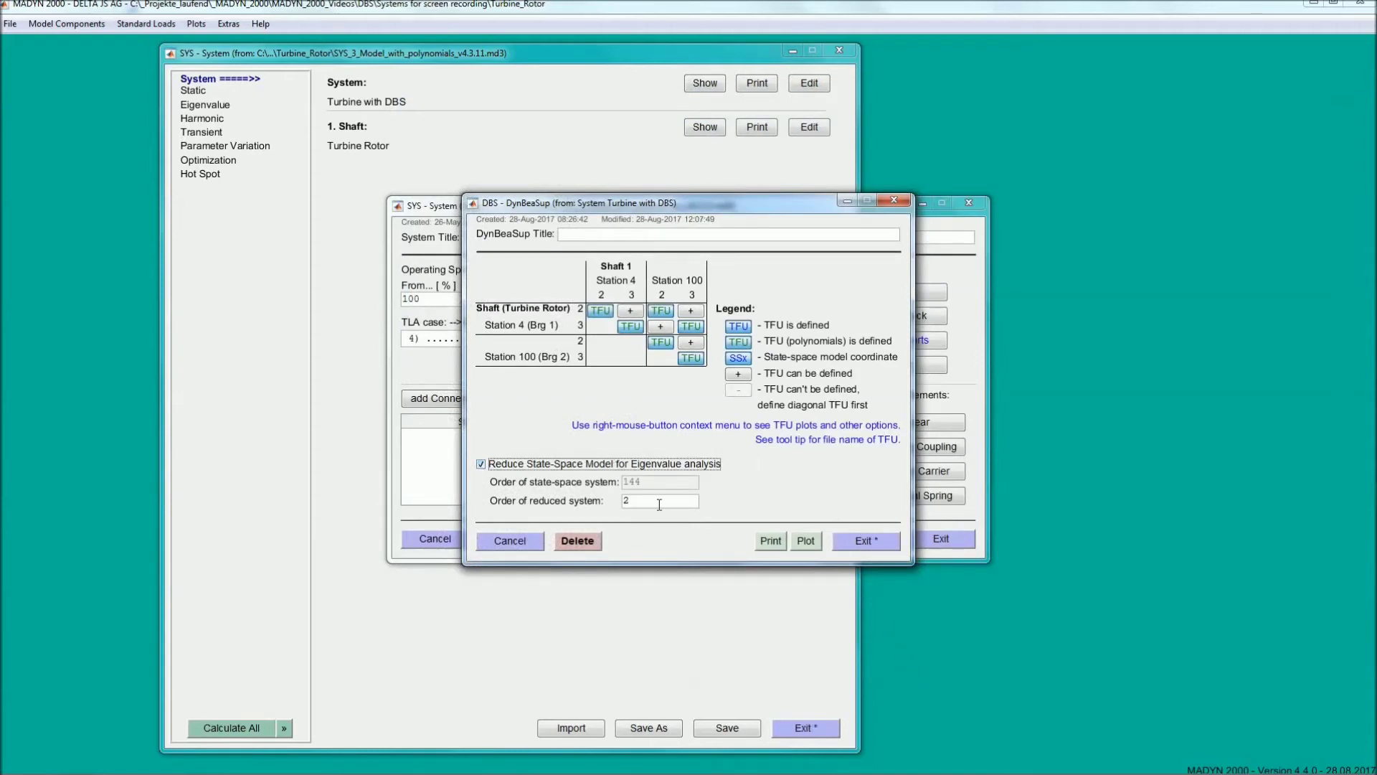
pyautogui.doubleClick(660, 503)
pyautogui.write('60')
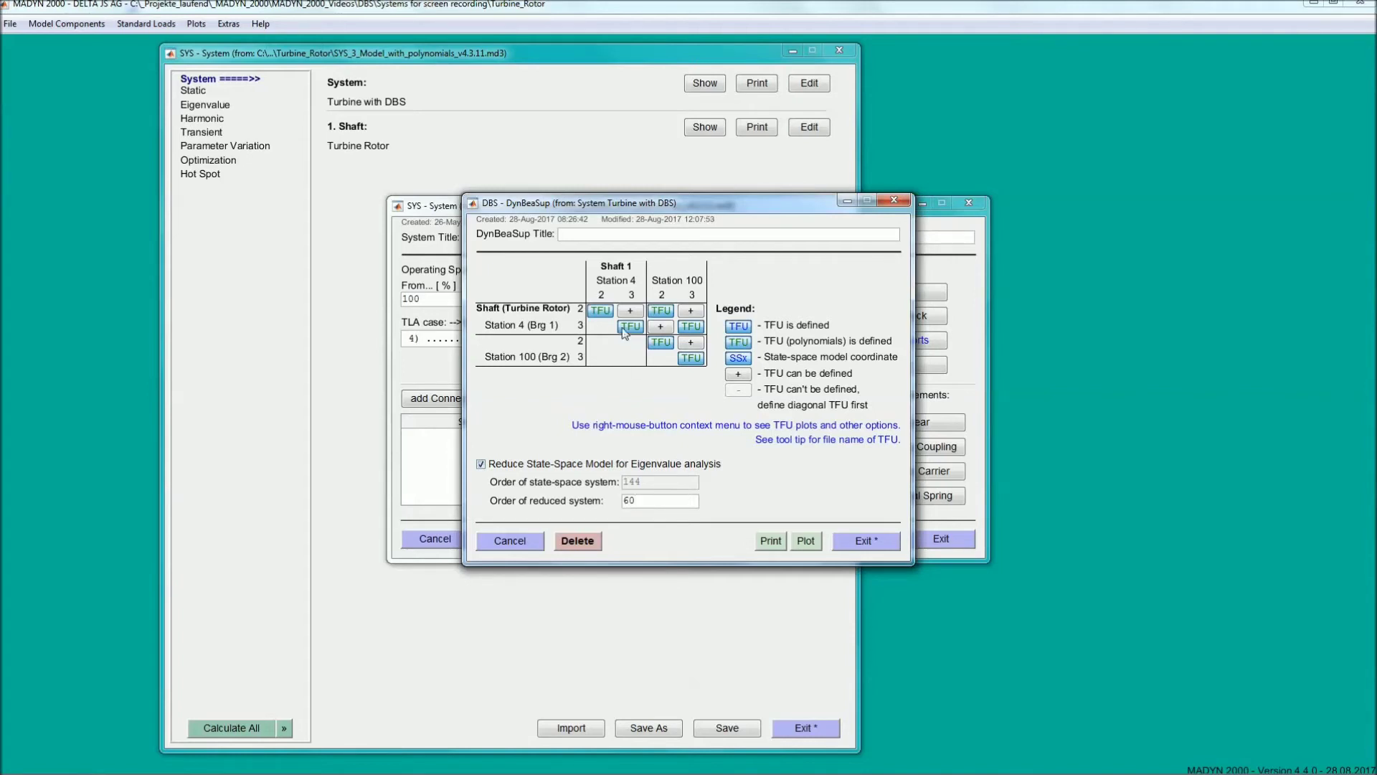
pyautogui.rightClick(601, 316)
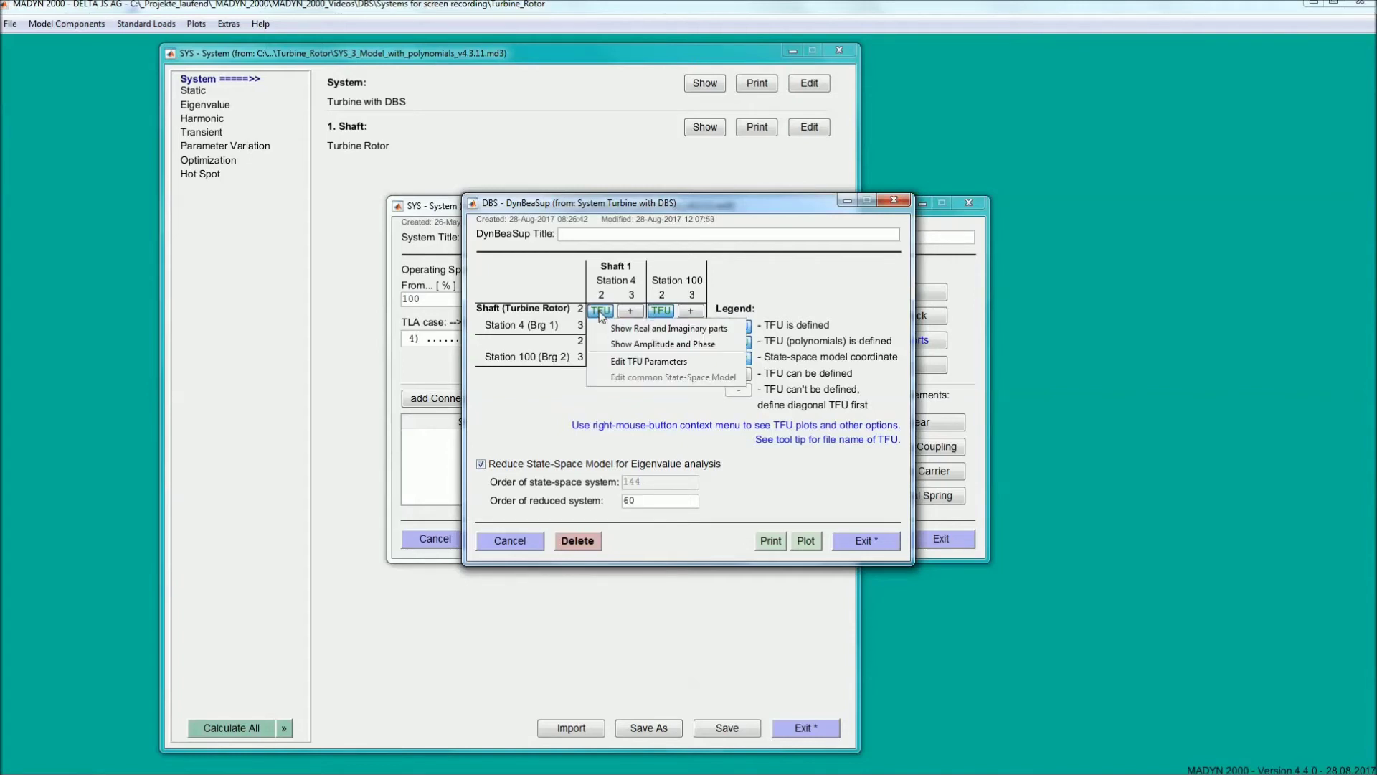
pyautogui.click(632, 345)
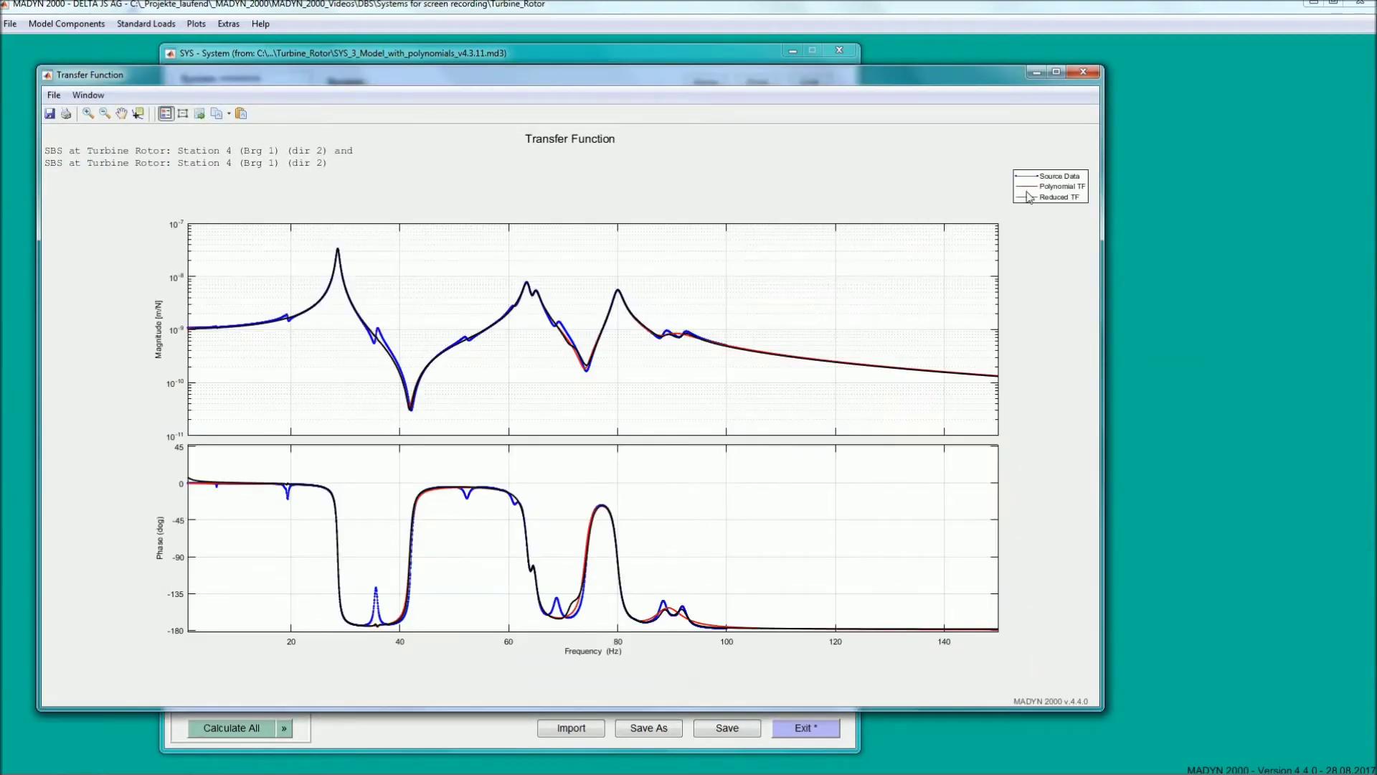
pyautogui.moveTo(1026, 190); pyautogui.dragTo(786, 262)
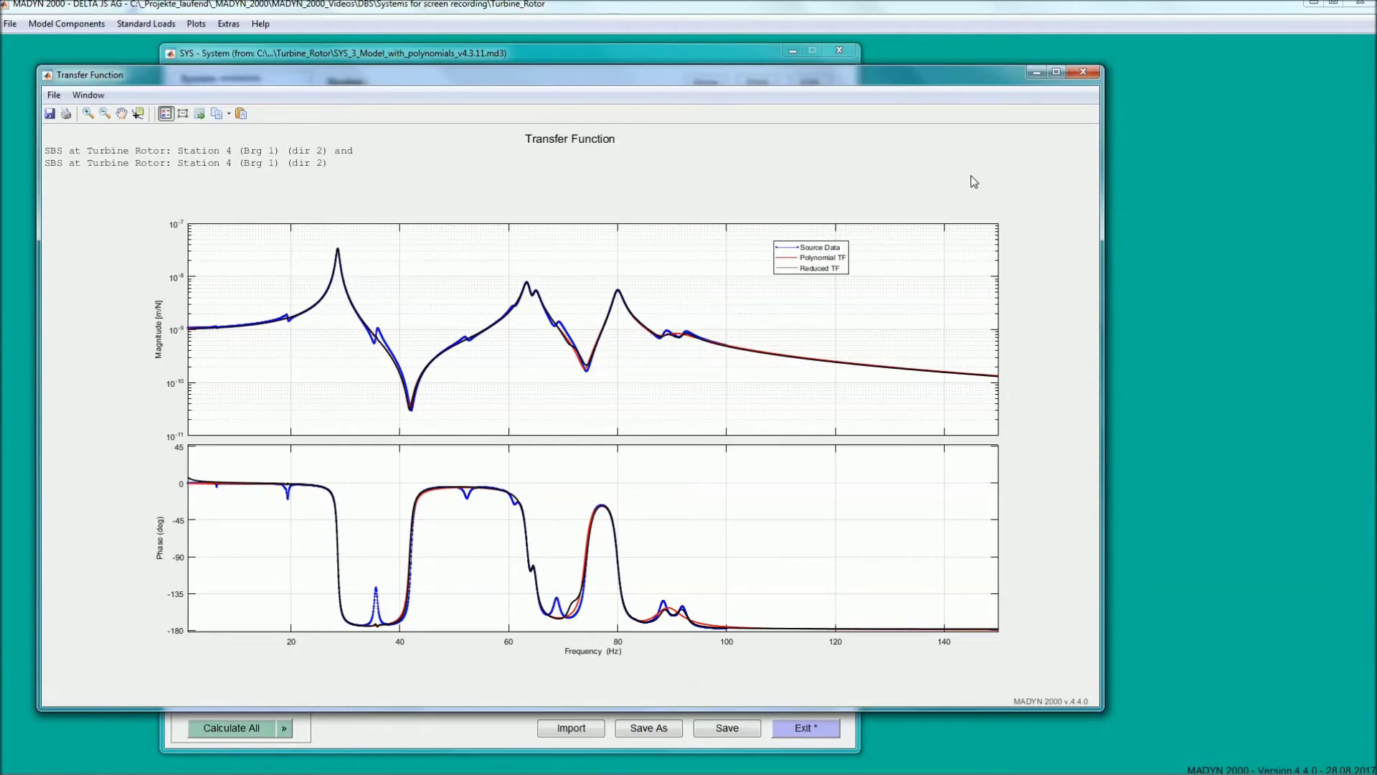
pyautogui.click(1084, 71)
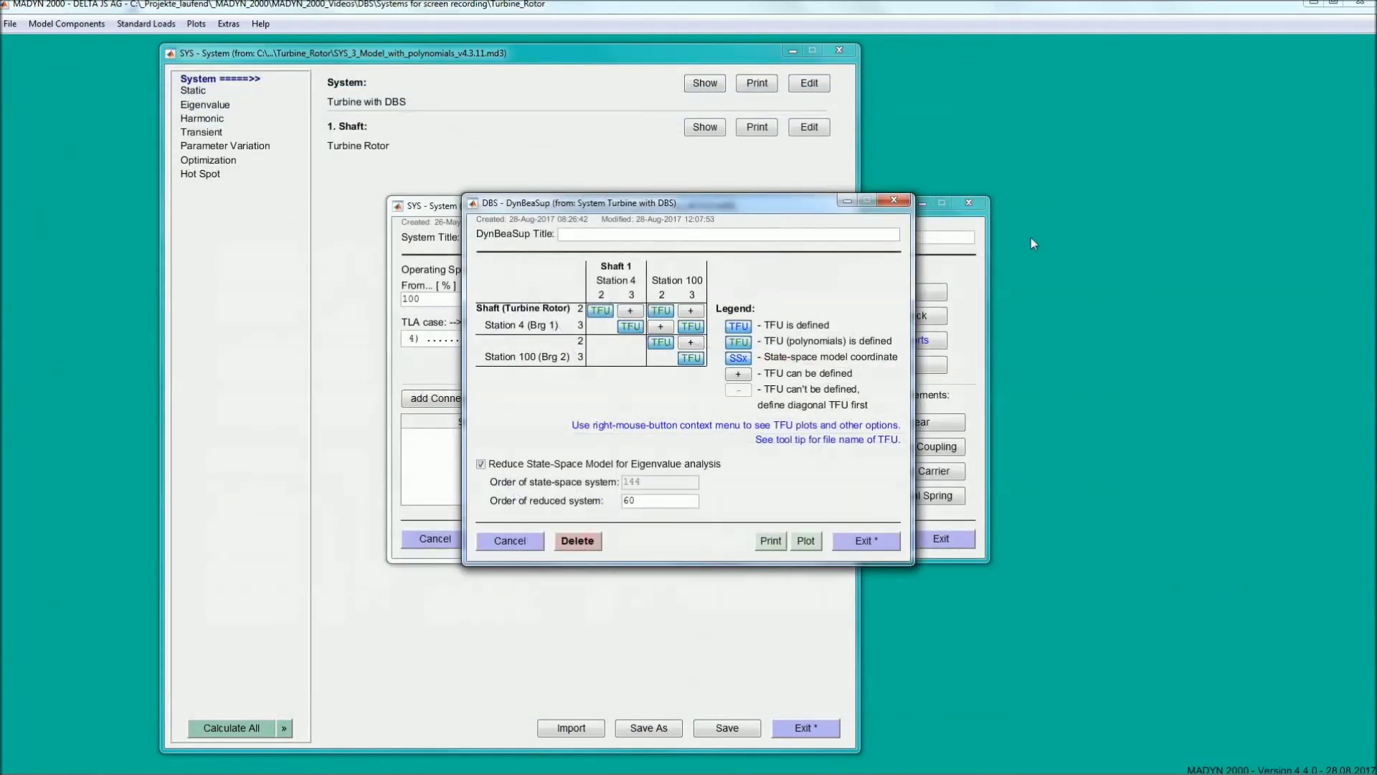
pyautogui.click(770, 541)
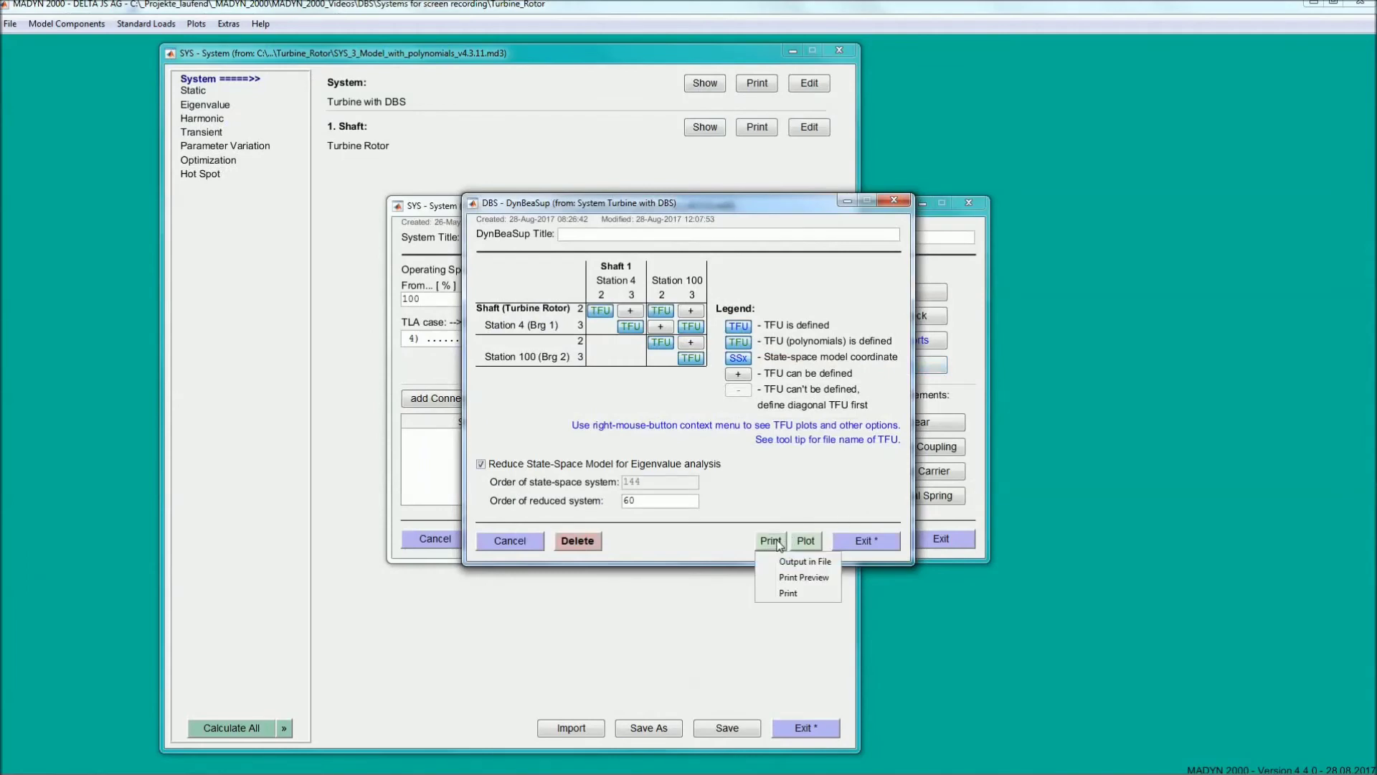
pyautogui.click(787, 578)
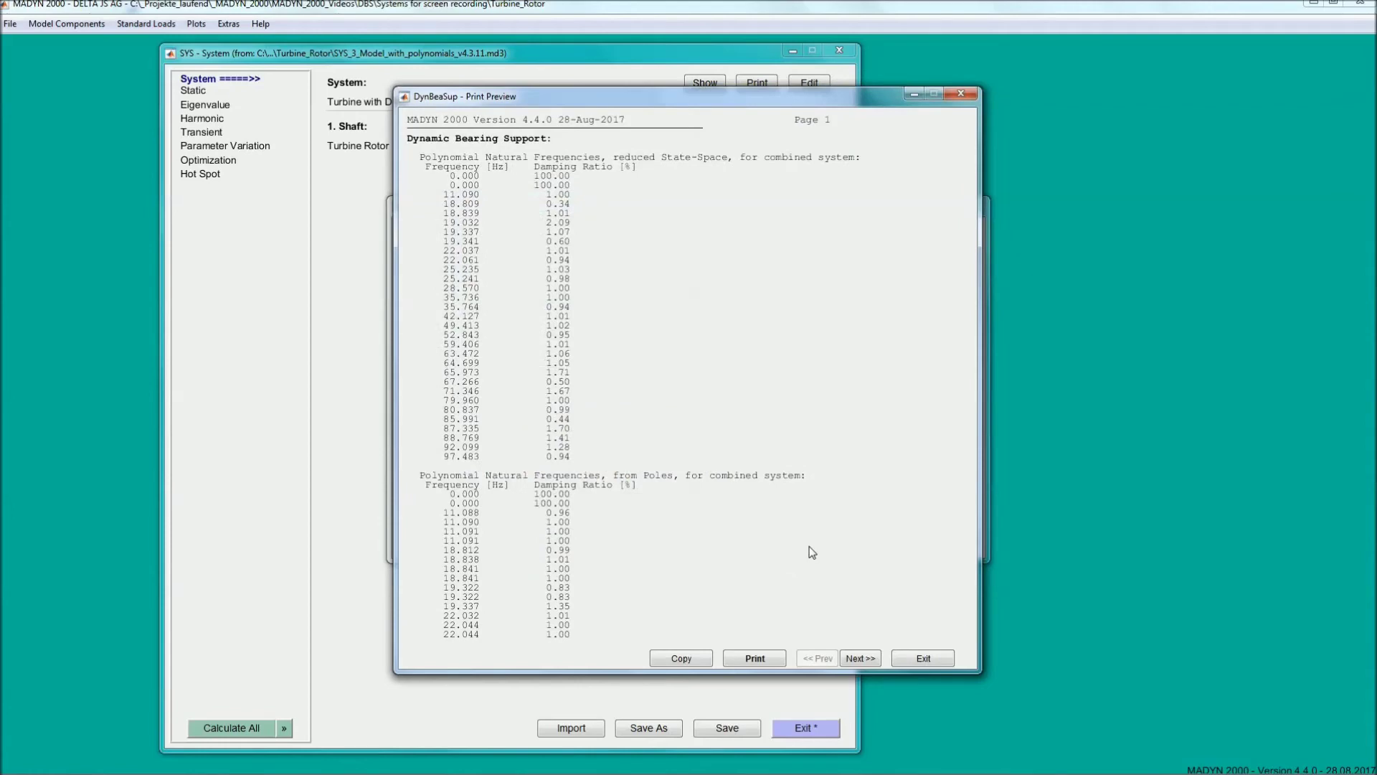
pyautogui.click(906, 655)
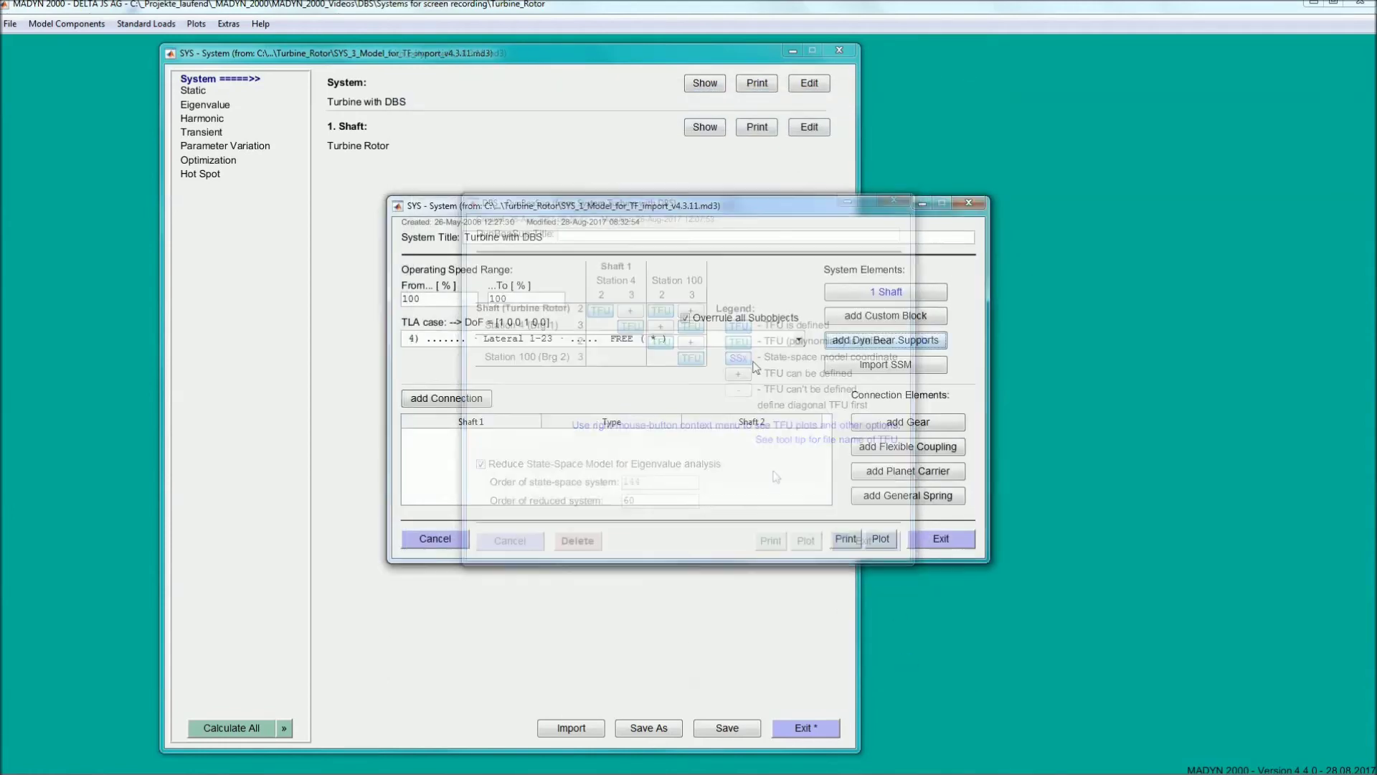
# Create a new bearing support and import the first coordinate's state-space model from text file file.spm
pyautogui.click(858, 343)
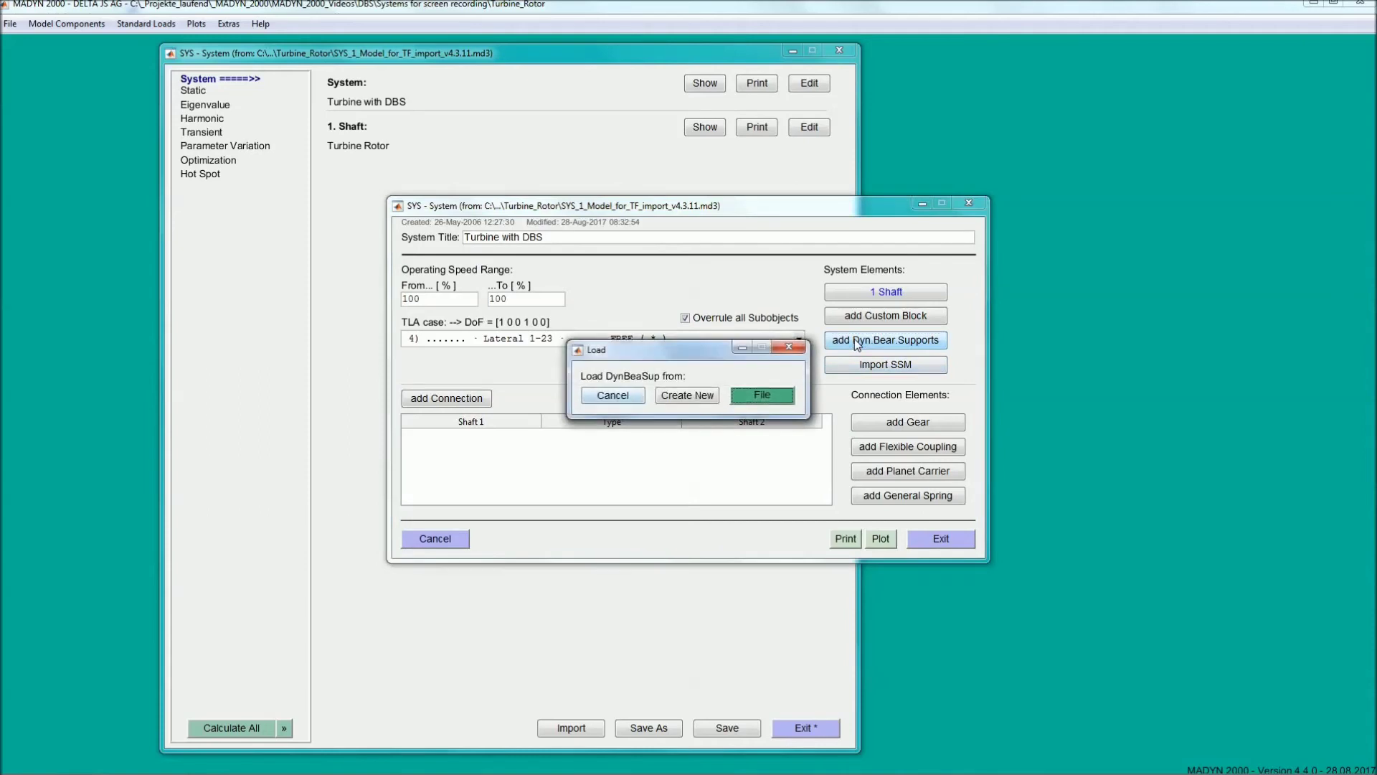
pyautogui.click(713, 399)
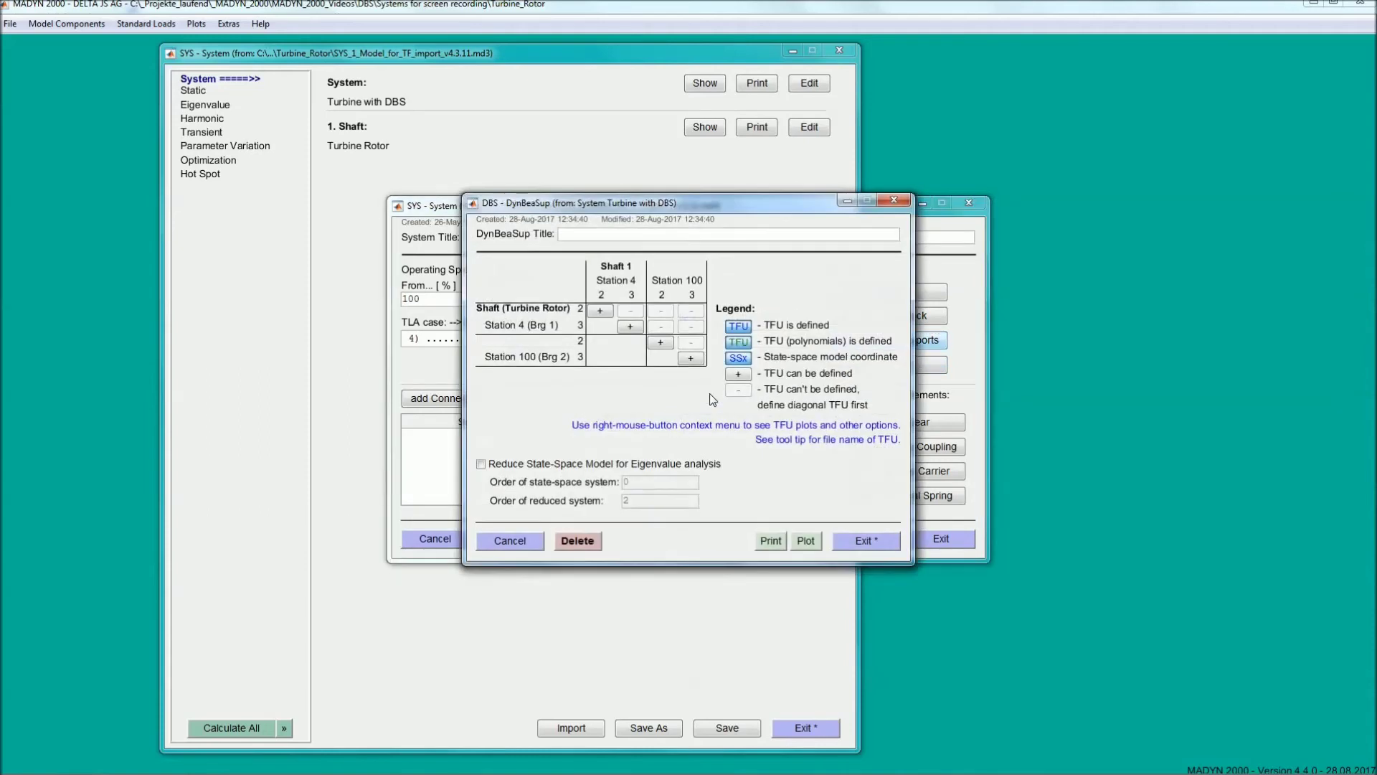
pyautogui.click(601, 311)
pyautogui.click(649, 361)
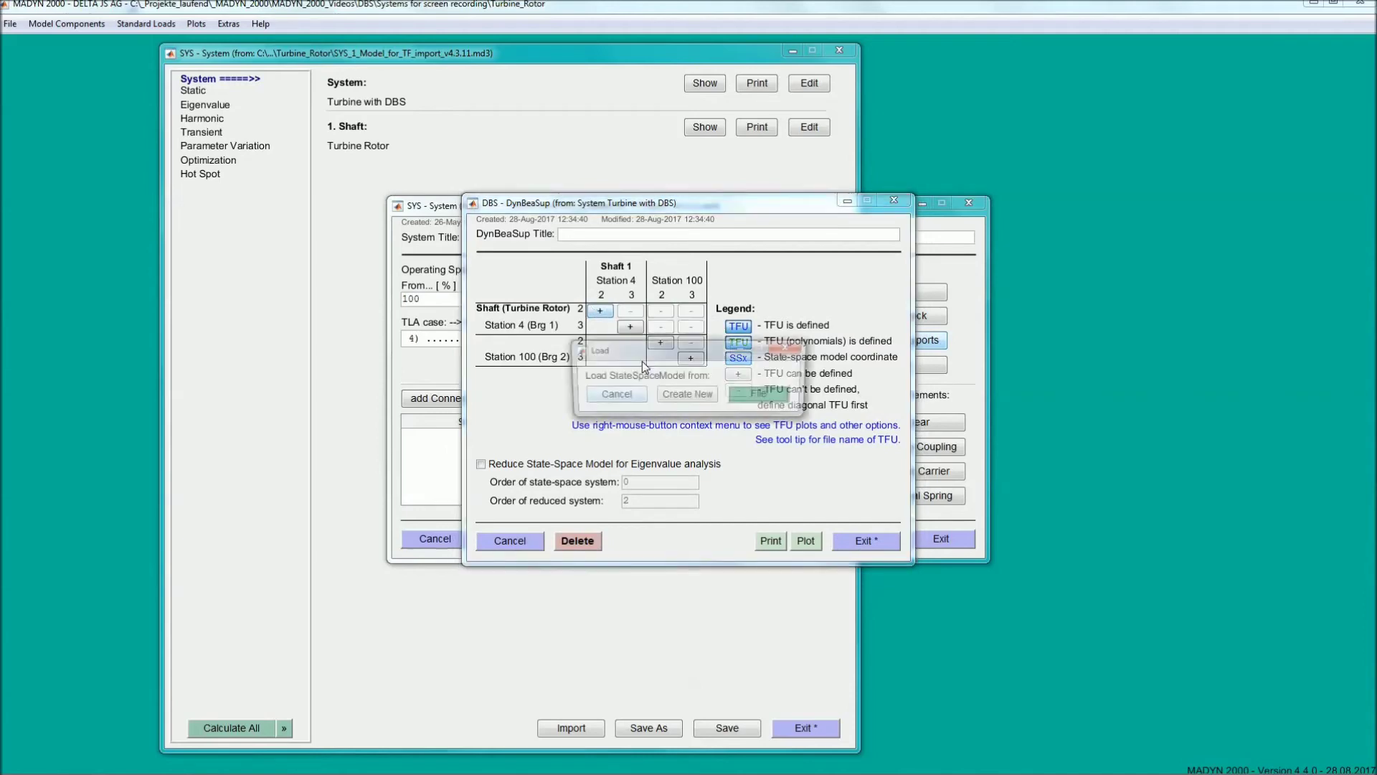
pyautogui.click(763, 397)
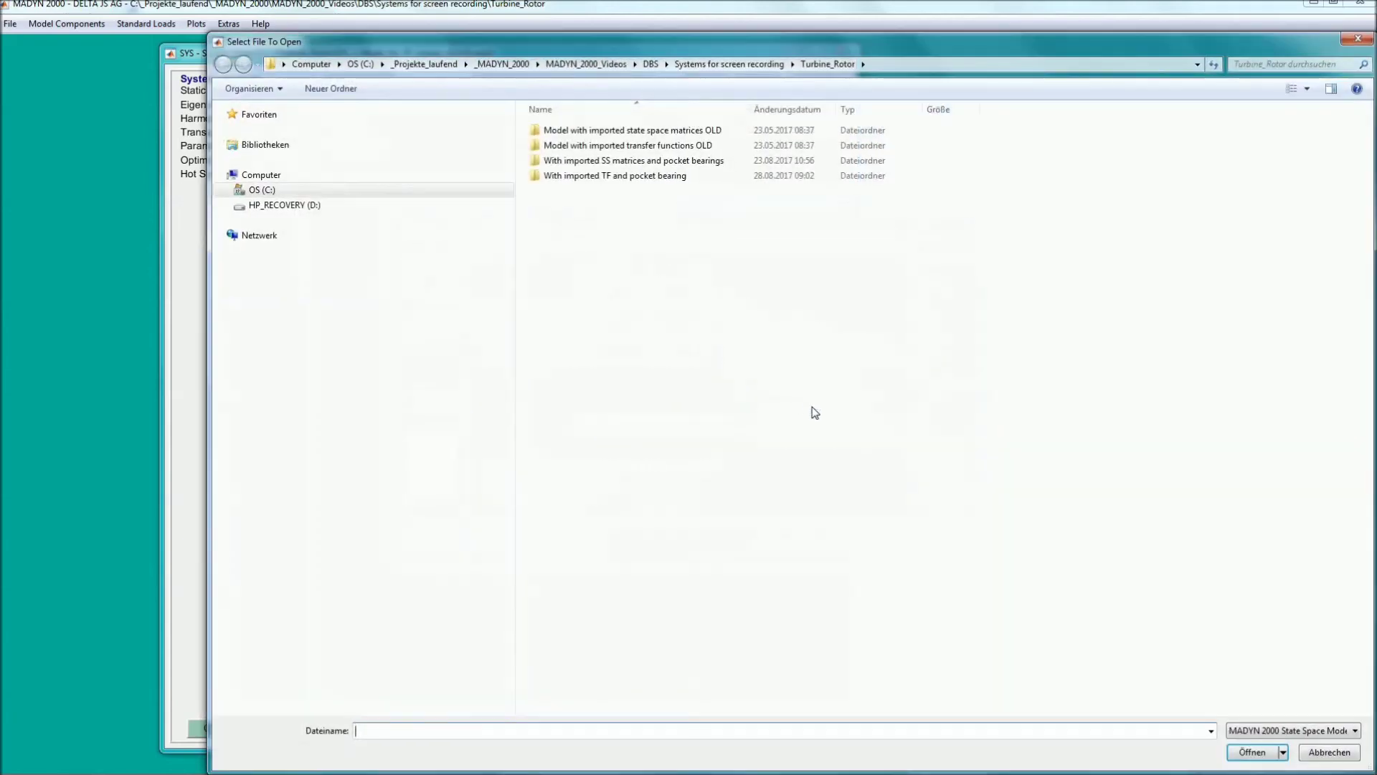
pyautogui.click(1291, 731)
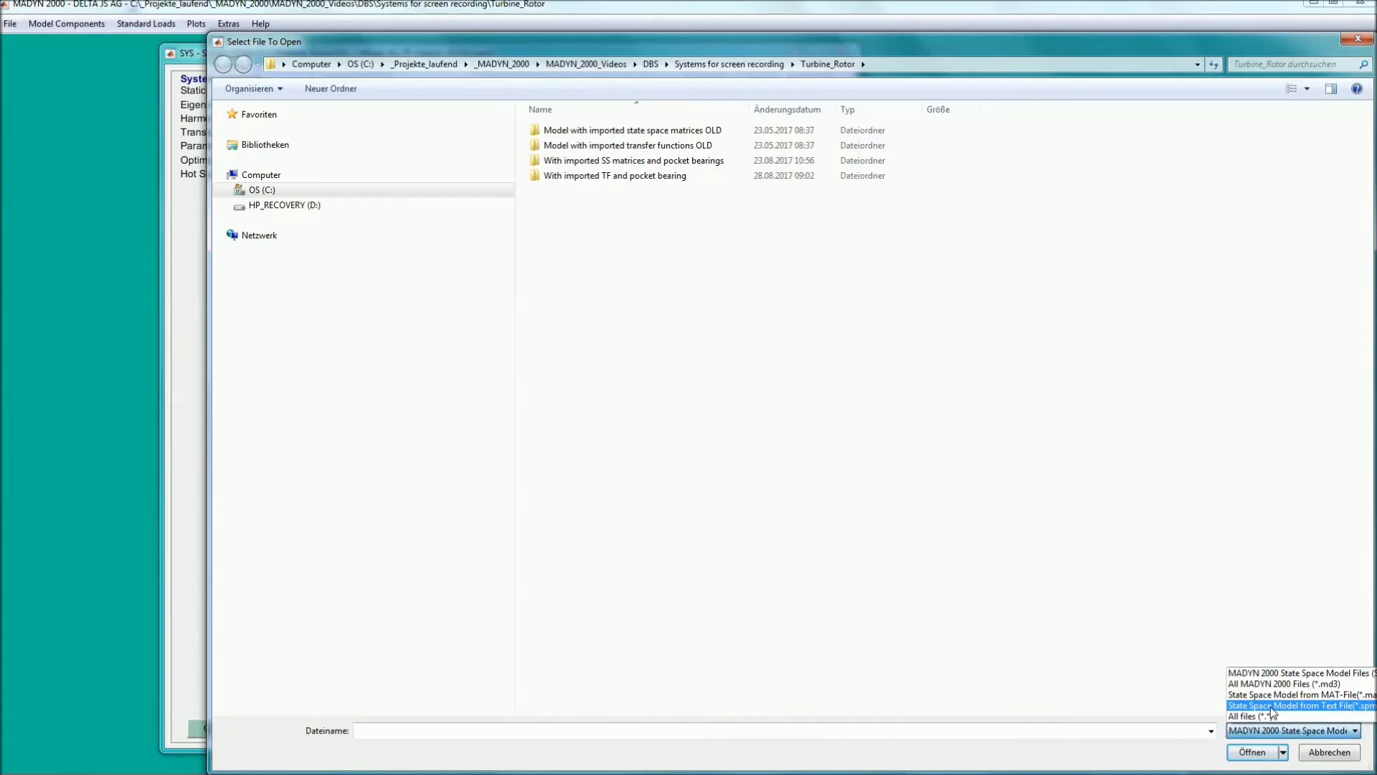
pyautogui.click(1284, 705)
pyautogui.doubleClick(597, 192)
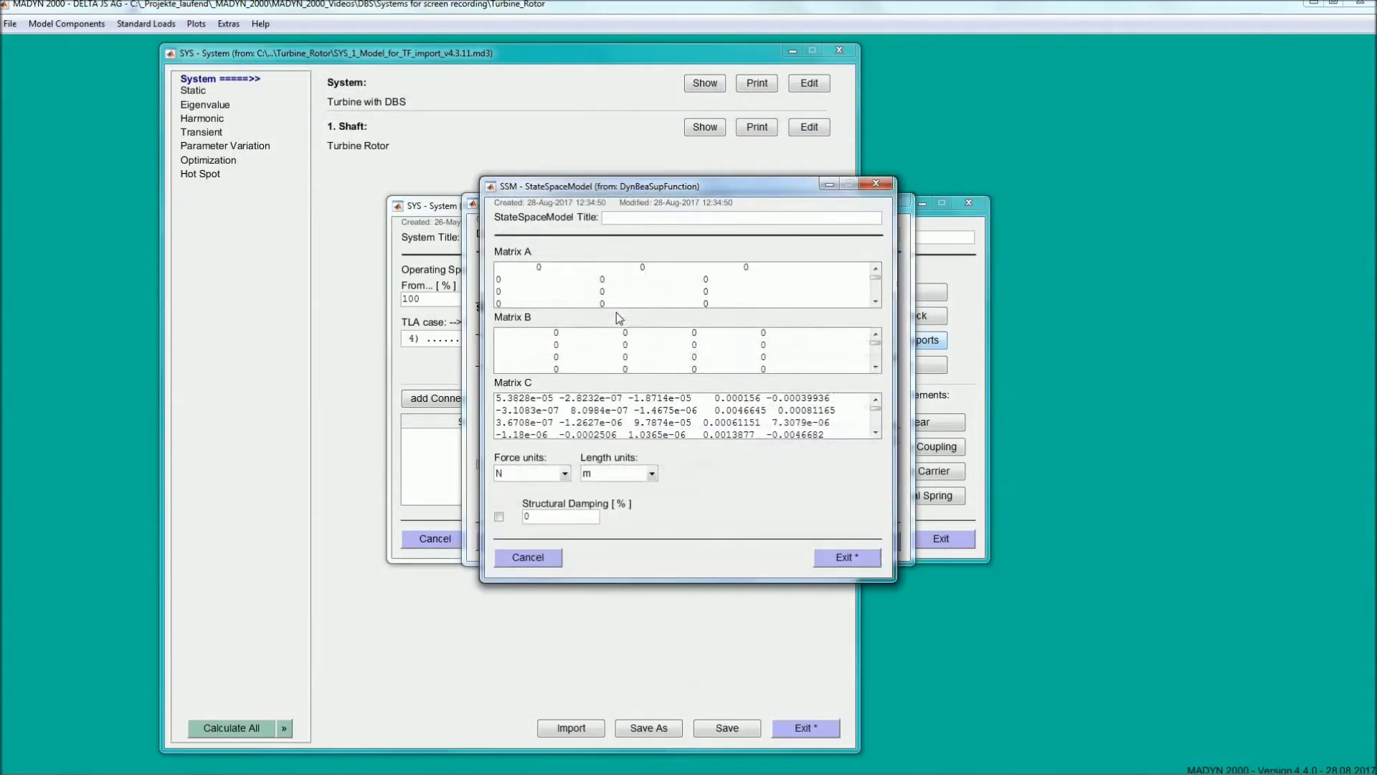
# Keep N and m units, set 1 % structural damping, and accept the model as SS1
pyautogui.click(565, 474)
pyautogui.click(565, 474)
pyautogui.click(652, 475)
pyautogui.click(652, 474)
pyautogui.click(500, 516)
pyautogui.press('BackSpace')
pyautogui.write('1')
pyautogui.click(828, 557)
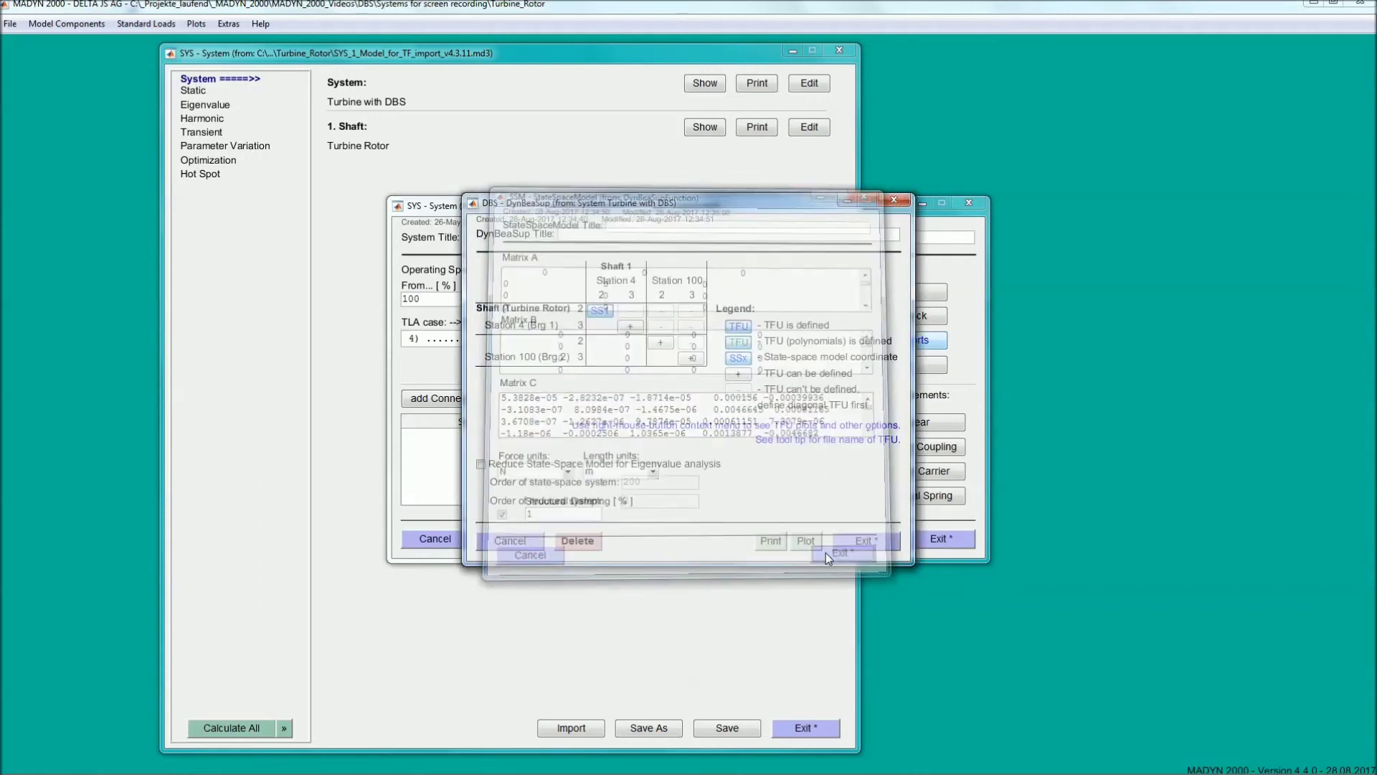
# Use the state-space model for the remaining three coordinates and plot the 4×4 MIMO transfer functions
pyautogui.click(630, 327)
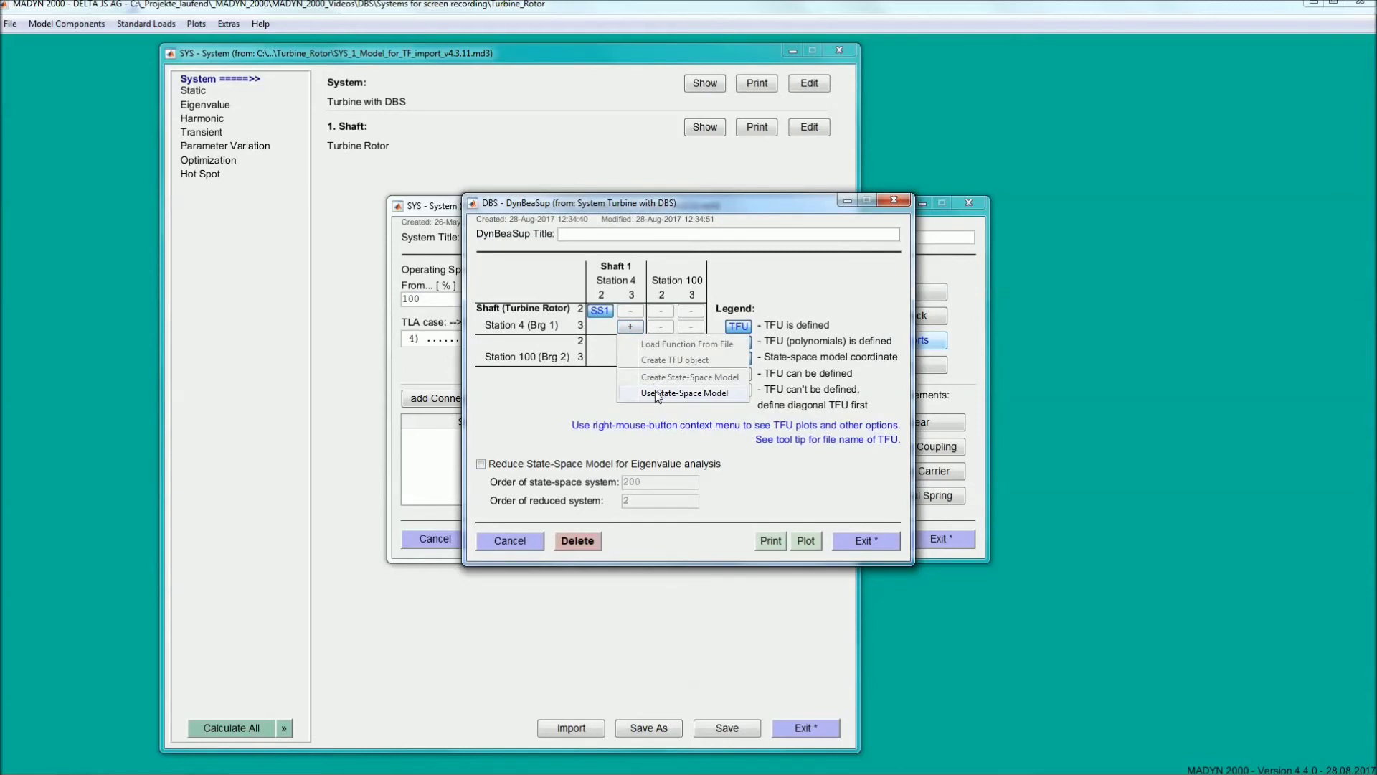
pyautogui.click(657, 393)
pyautogui.click(659, 343)
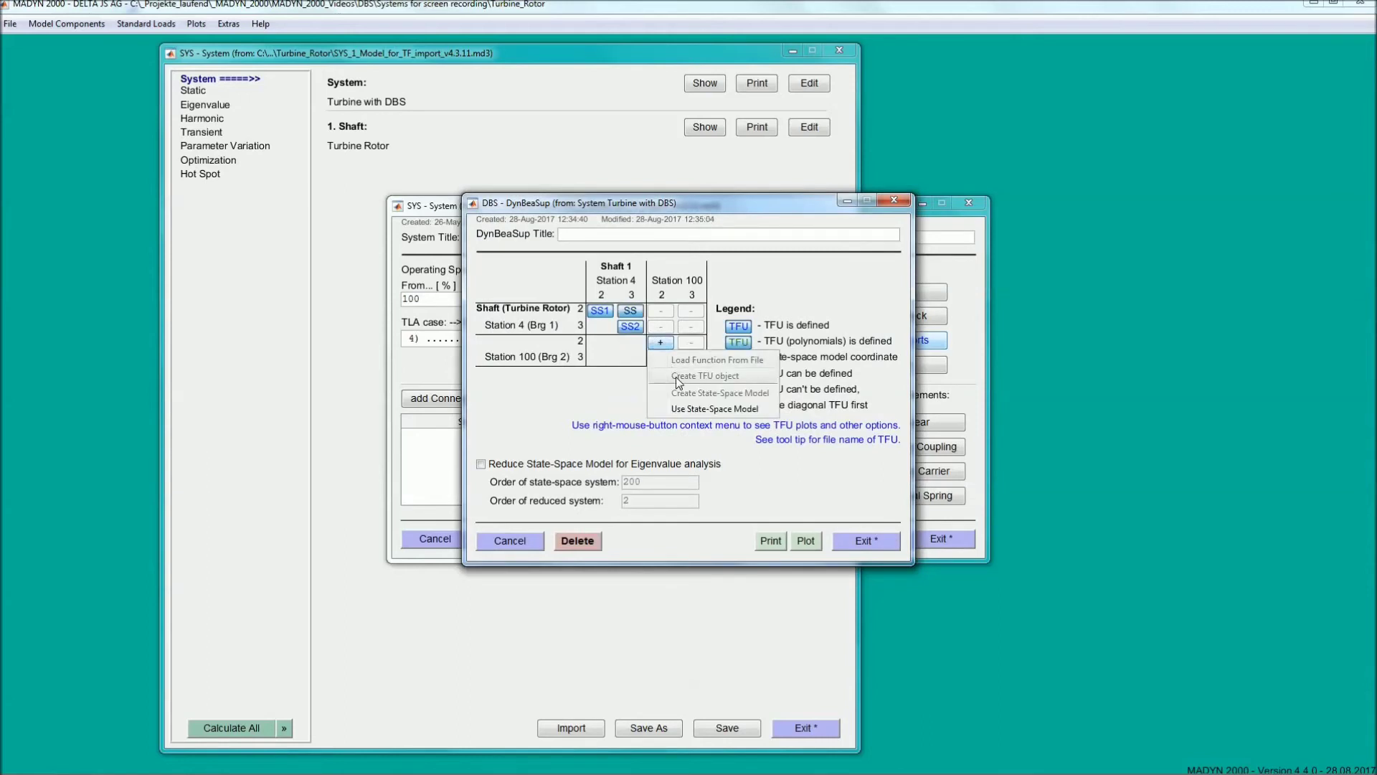
pyautogui.click(685, 409)
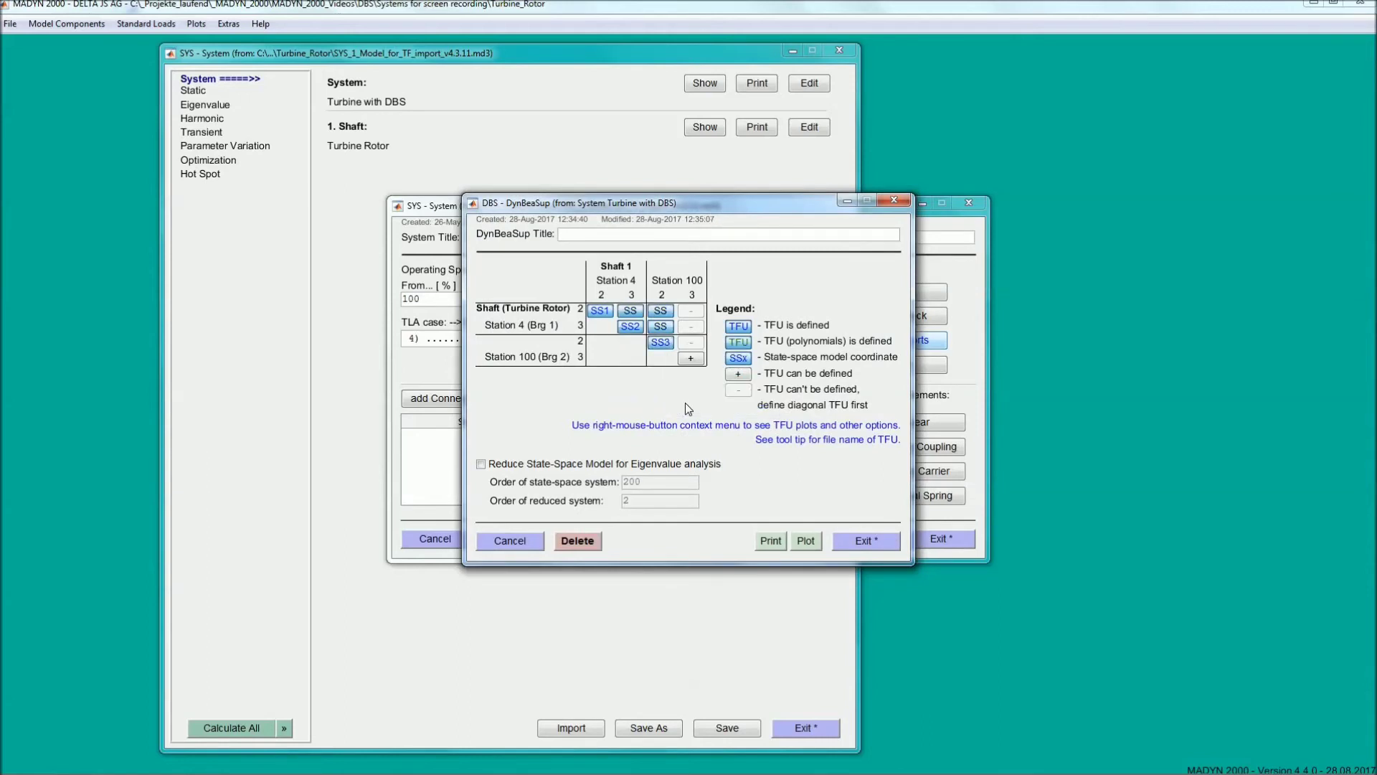
pyautogui.click(691, 358)
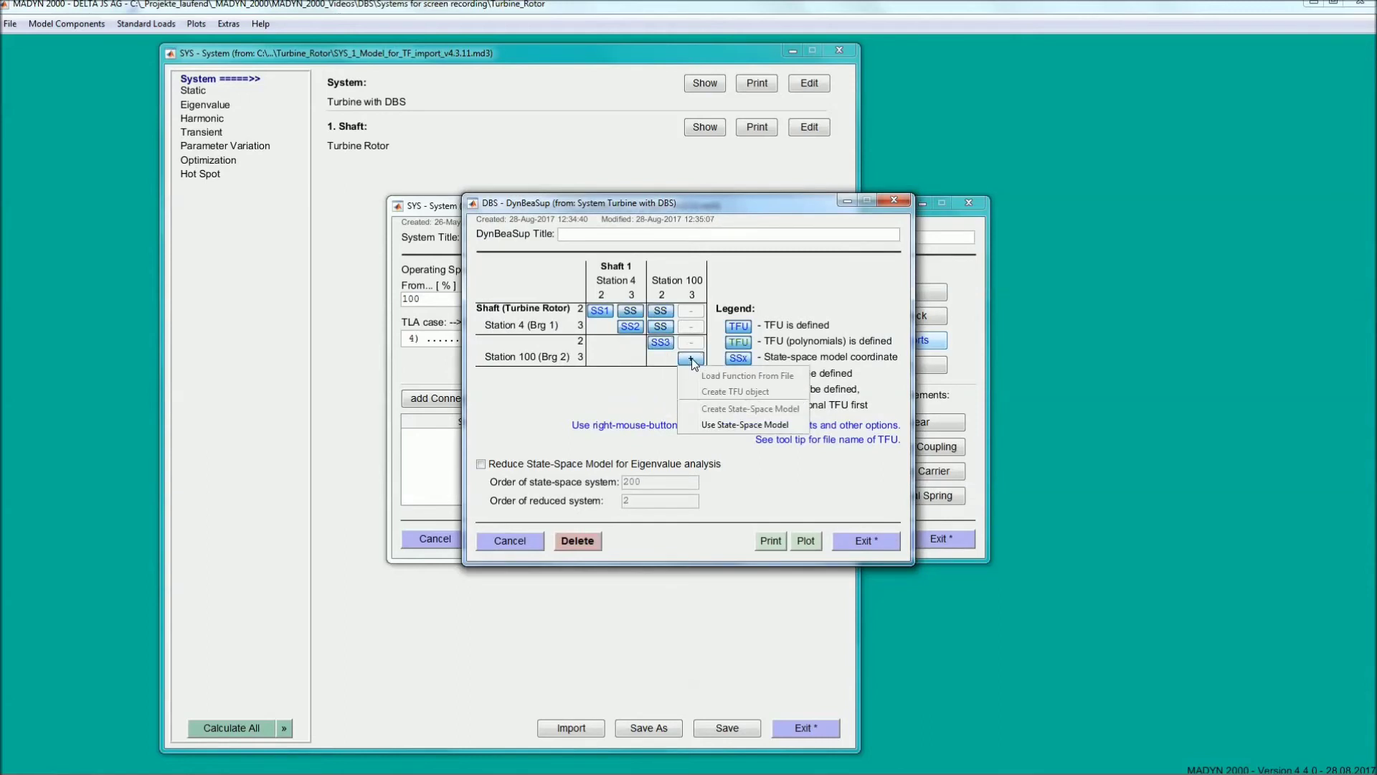
pyautogui.click(718, 424)
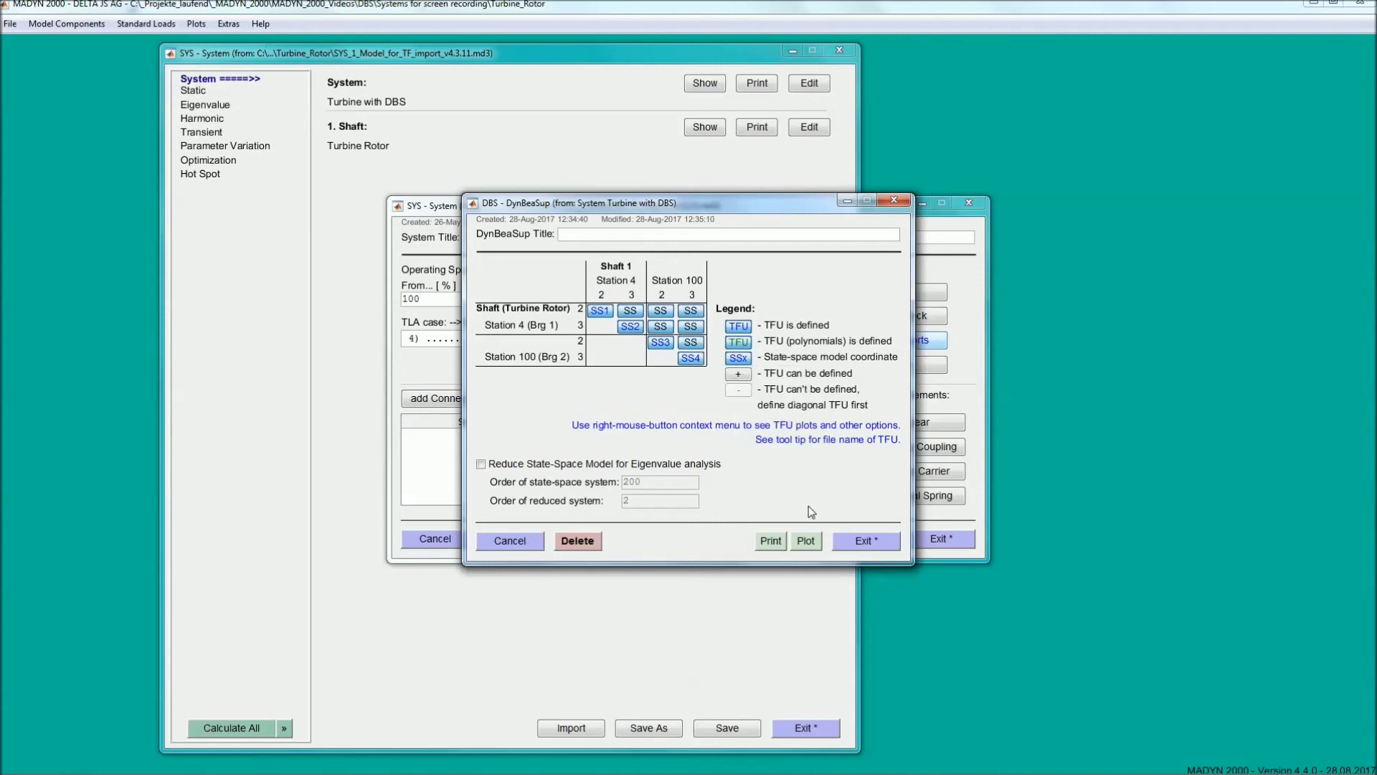
pyautogui.click(810, 541)
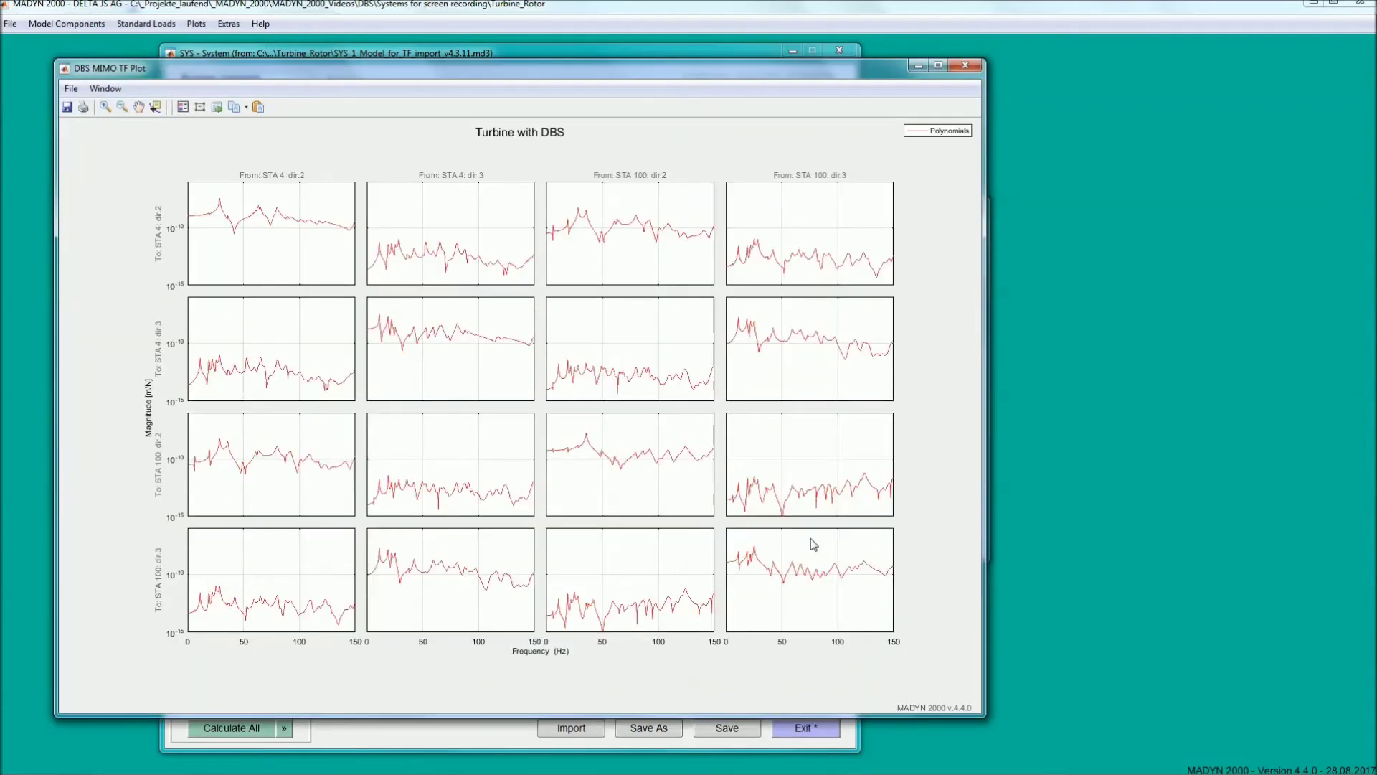
# Move the Polynomials legend, close the MIMO plot, and preview both natural-frequency printout pages
pyautogui.moveTo(926, 133); pyautogui.dragTo(844, 154)
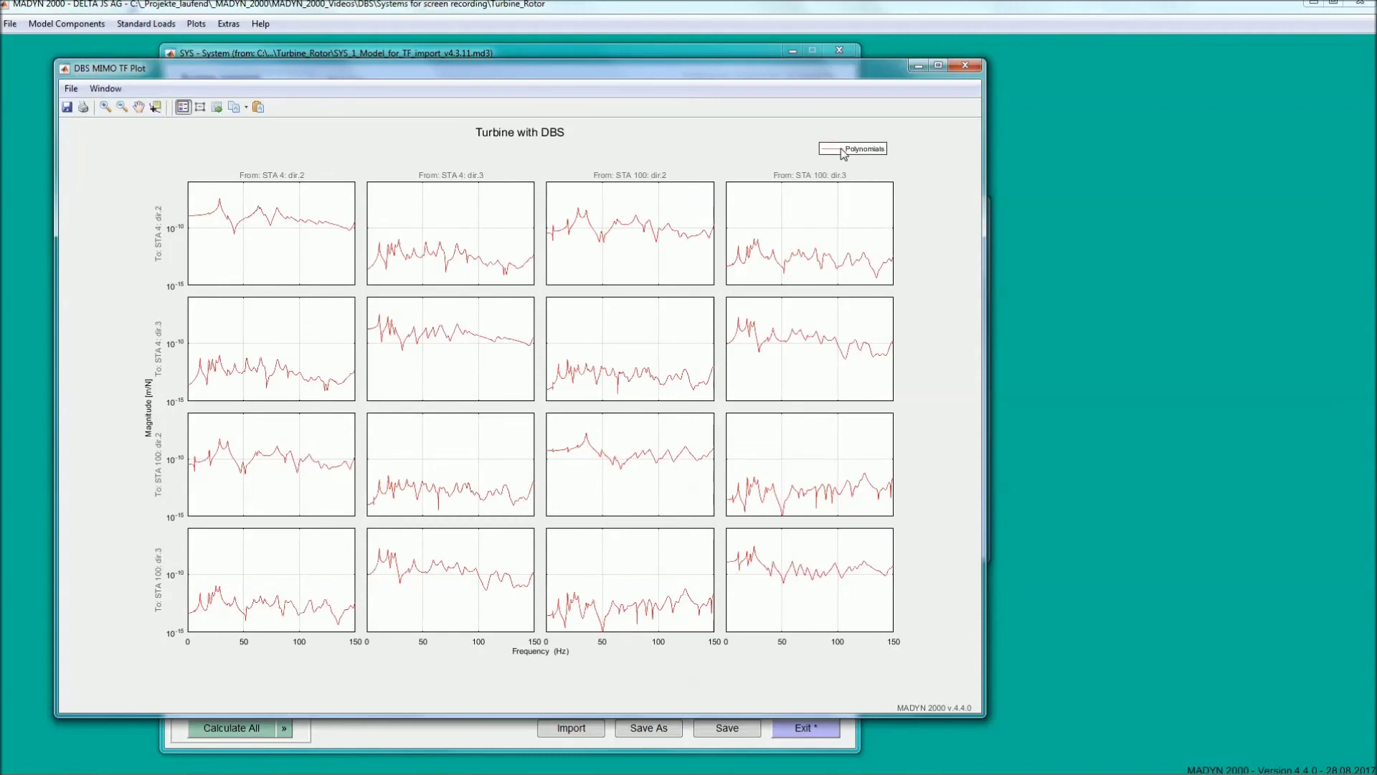
pyautogui.click(963, 67)
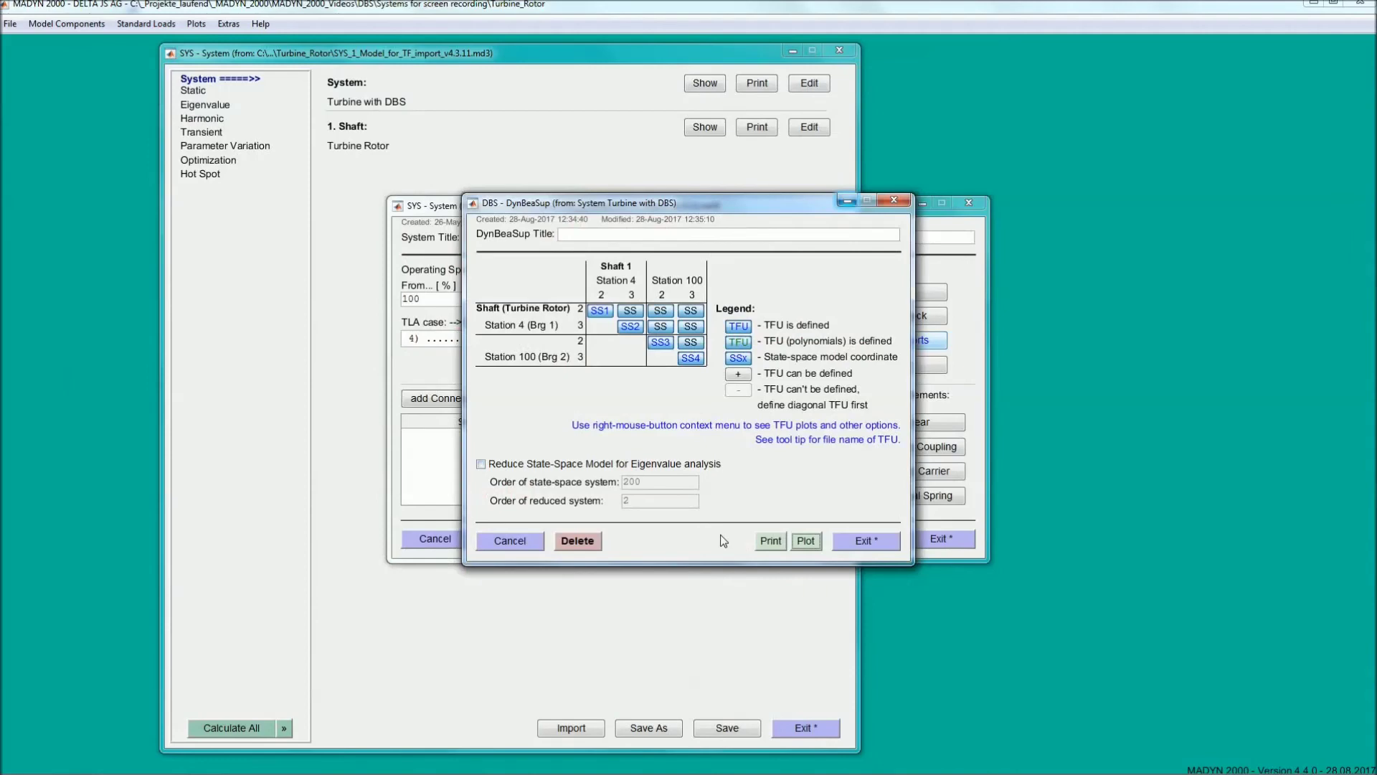
pyautogui.click(767, 540)
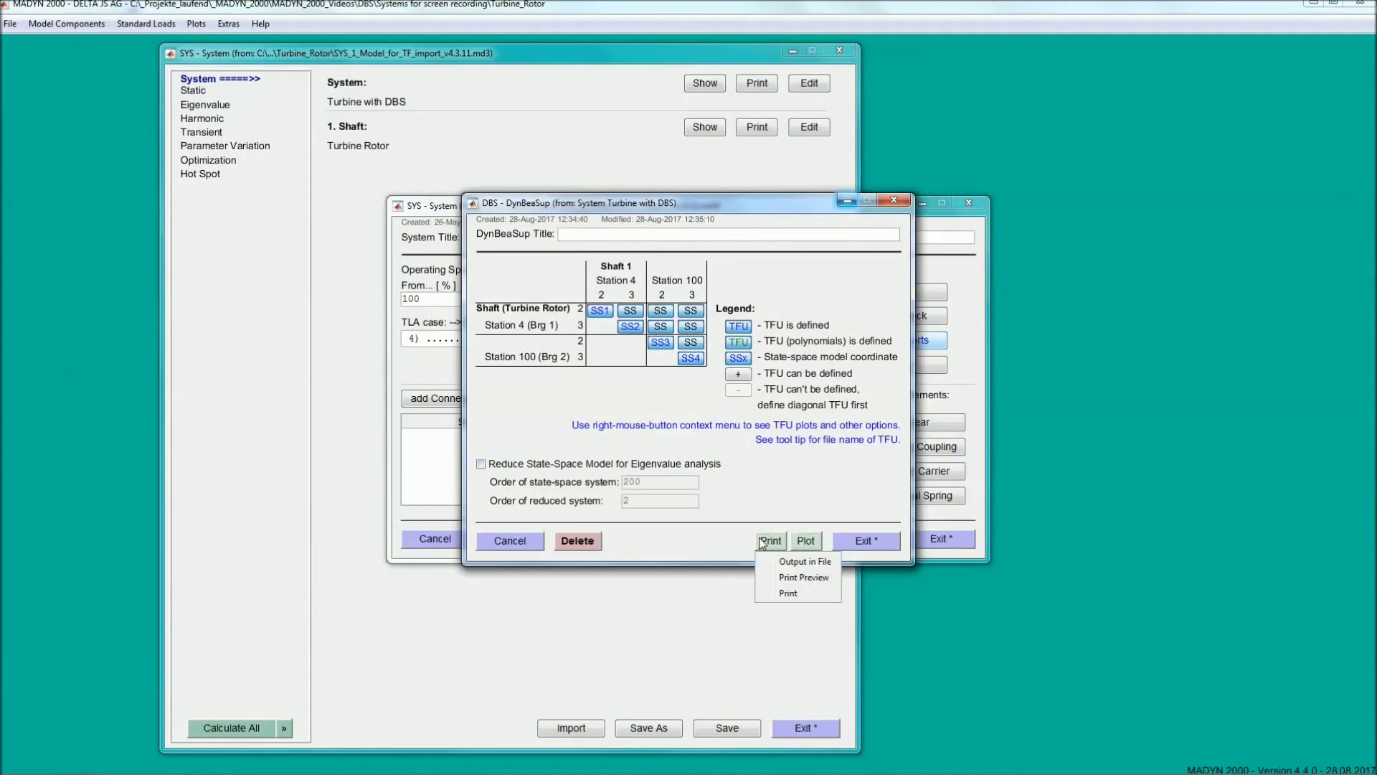
pyautogui.click(805, 578)
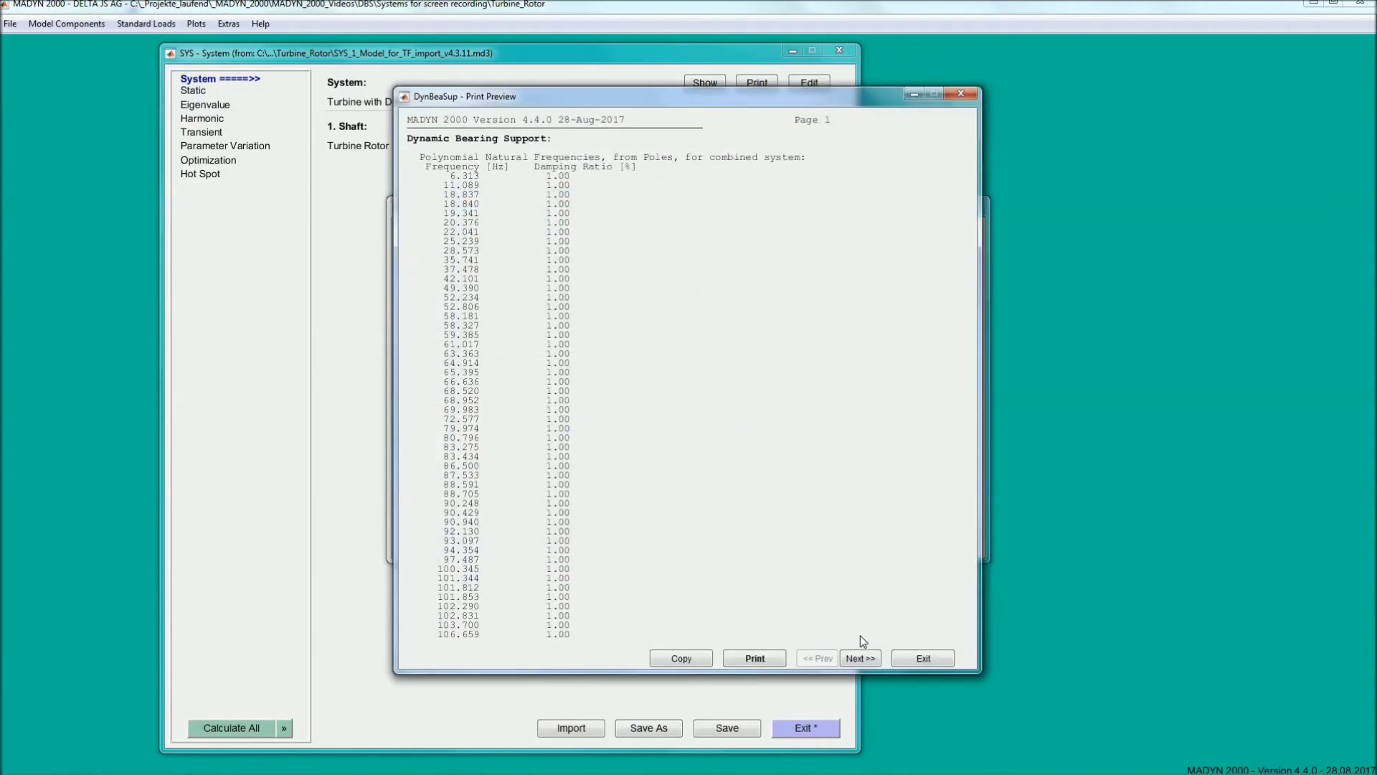
pyautogui.click(861, 658)
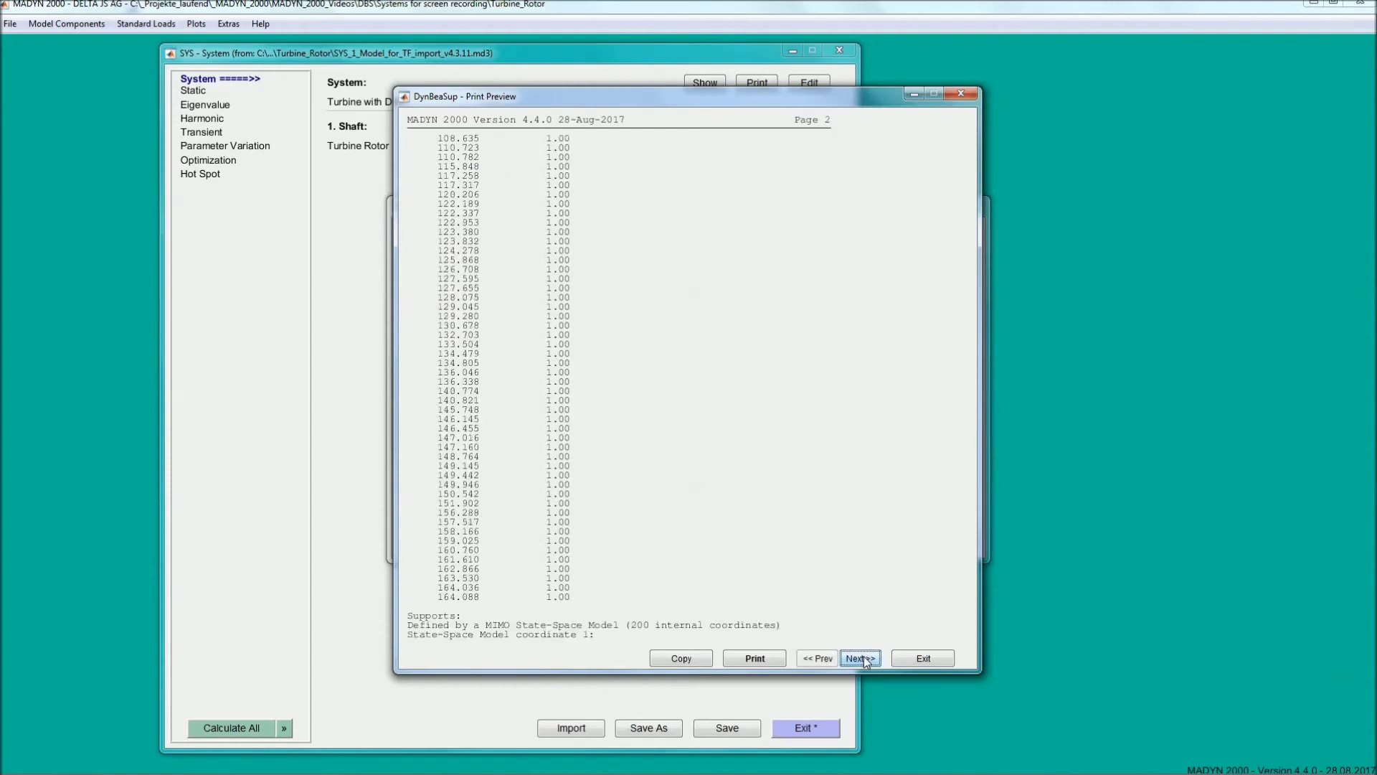
pyautogui.click(902, 656)
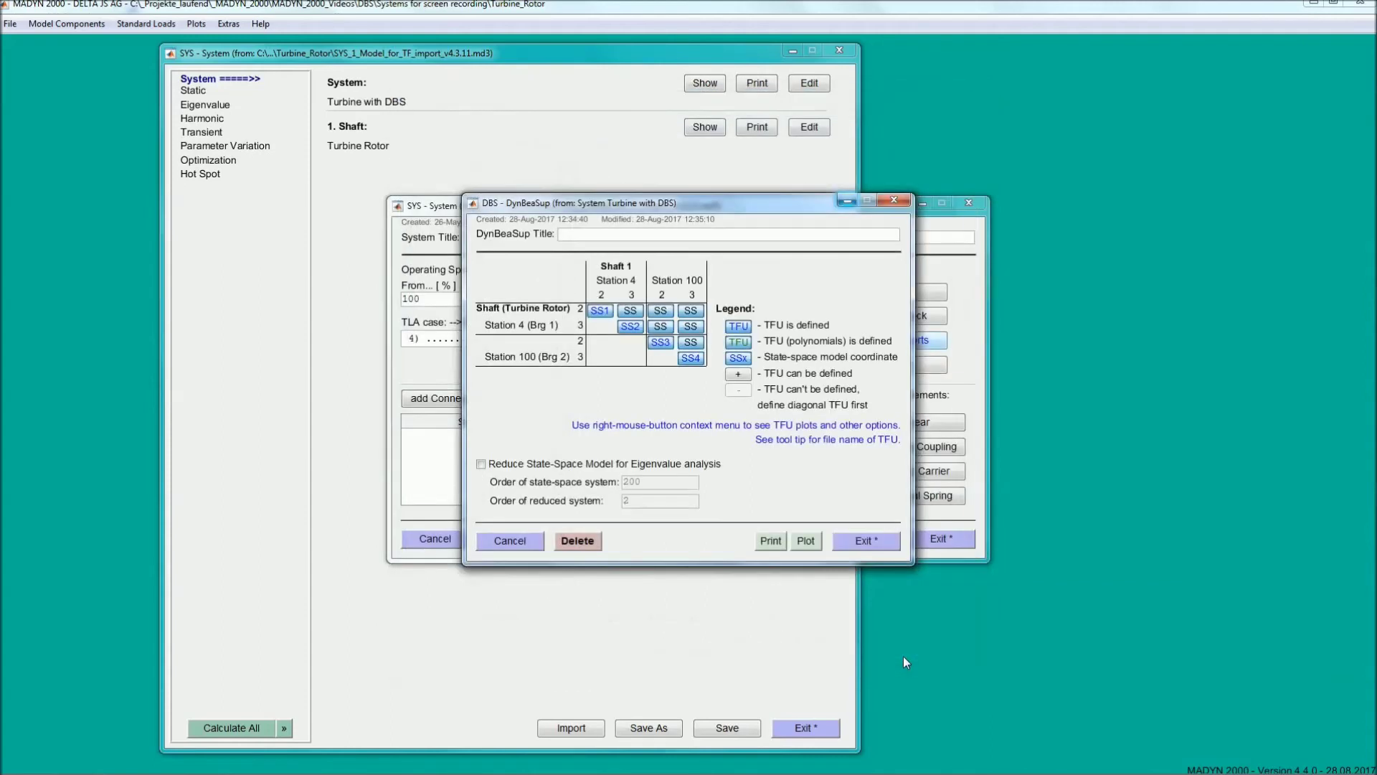
# Close the bearing support and system editors, then add an eigenvalue analysis with Consider DBS ticked
pyautogui.click(853, 539)
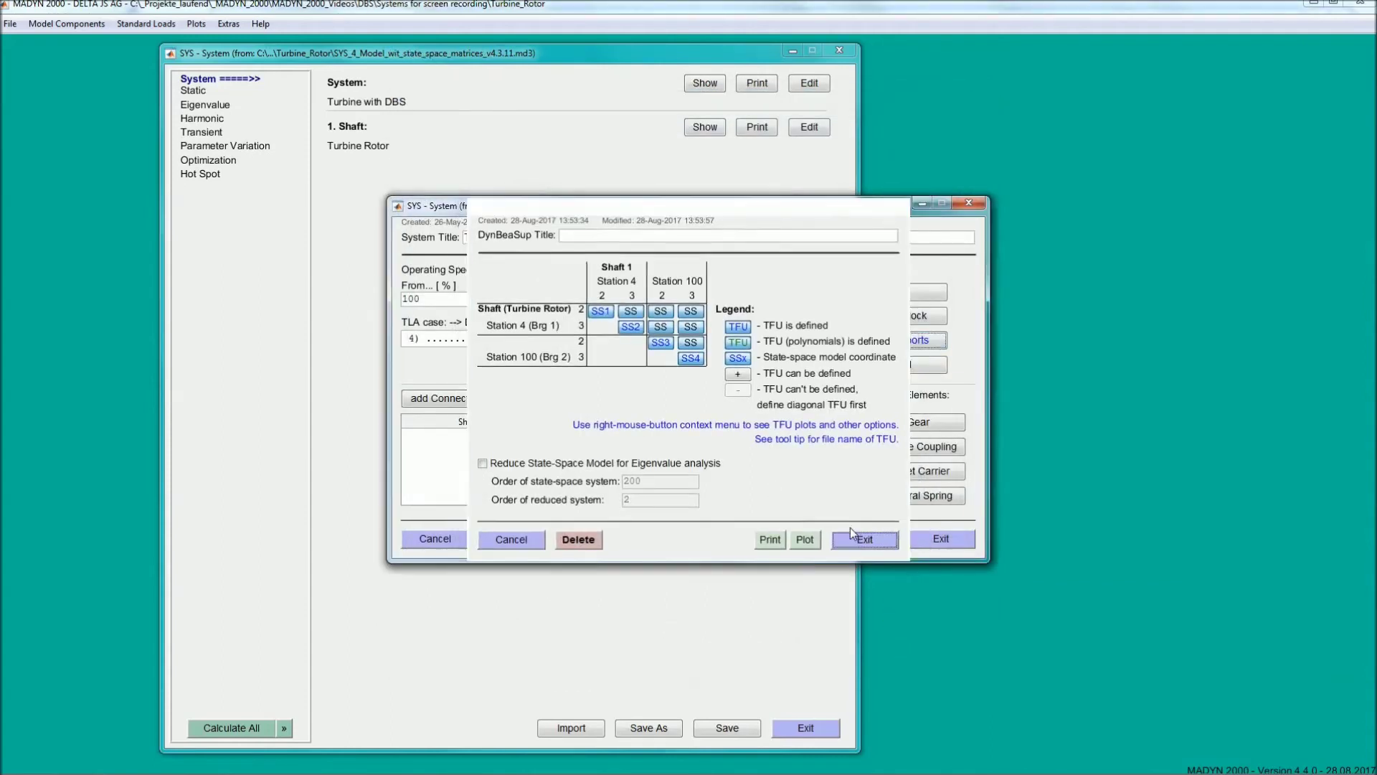
pyautogui.click(938, 539)
pyautogui.click(212, 106)
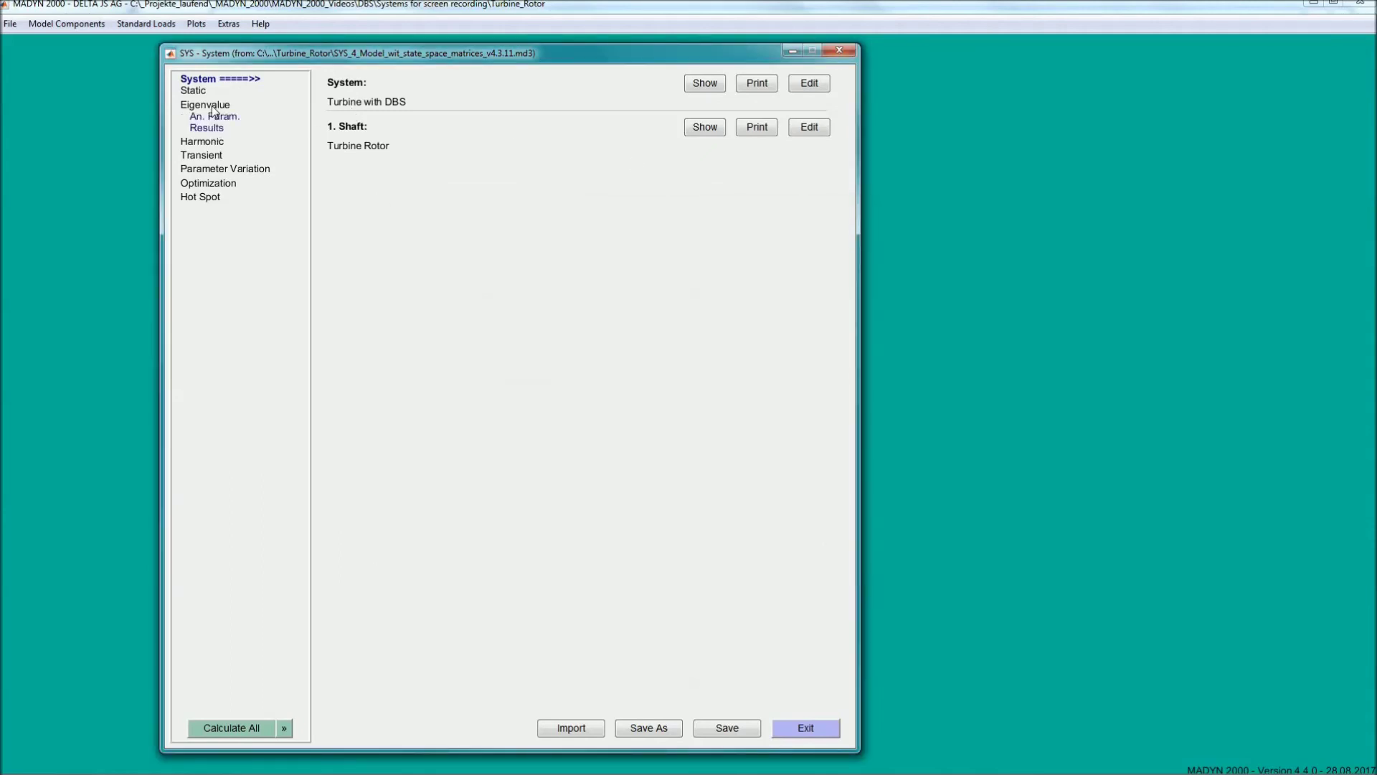
pyautogui.click(216, 117)
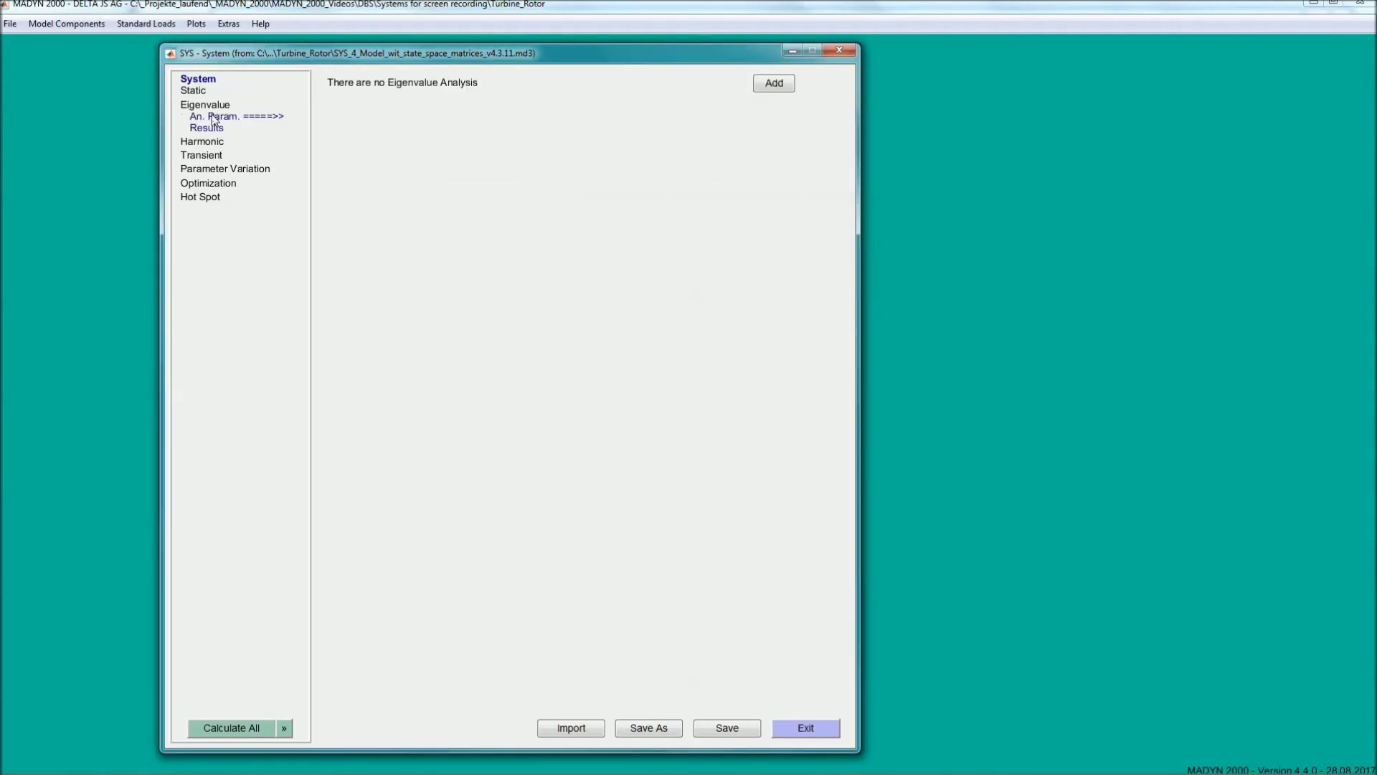
pyautogui.click(785, 86)
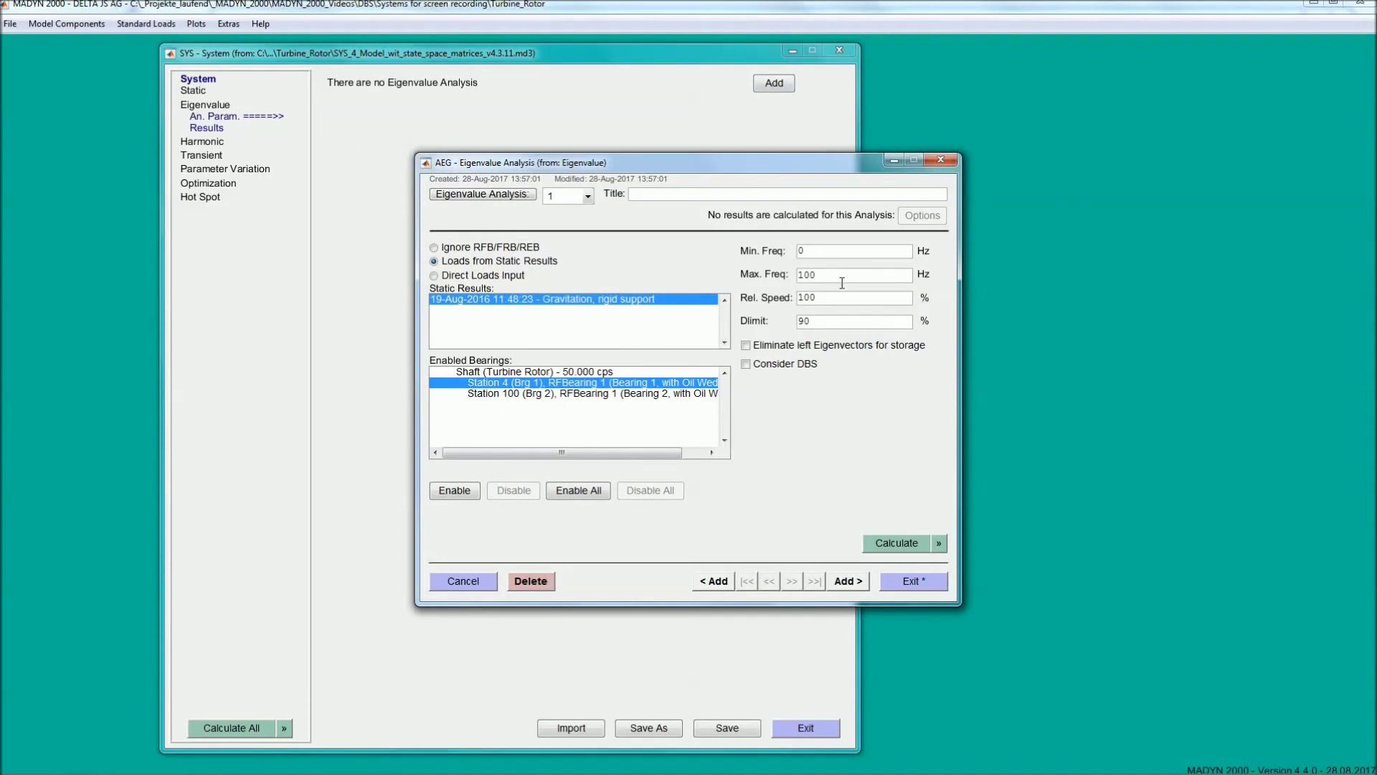
pyautogui.click(805, 370)
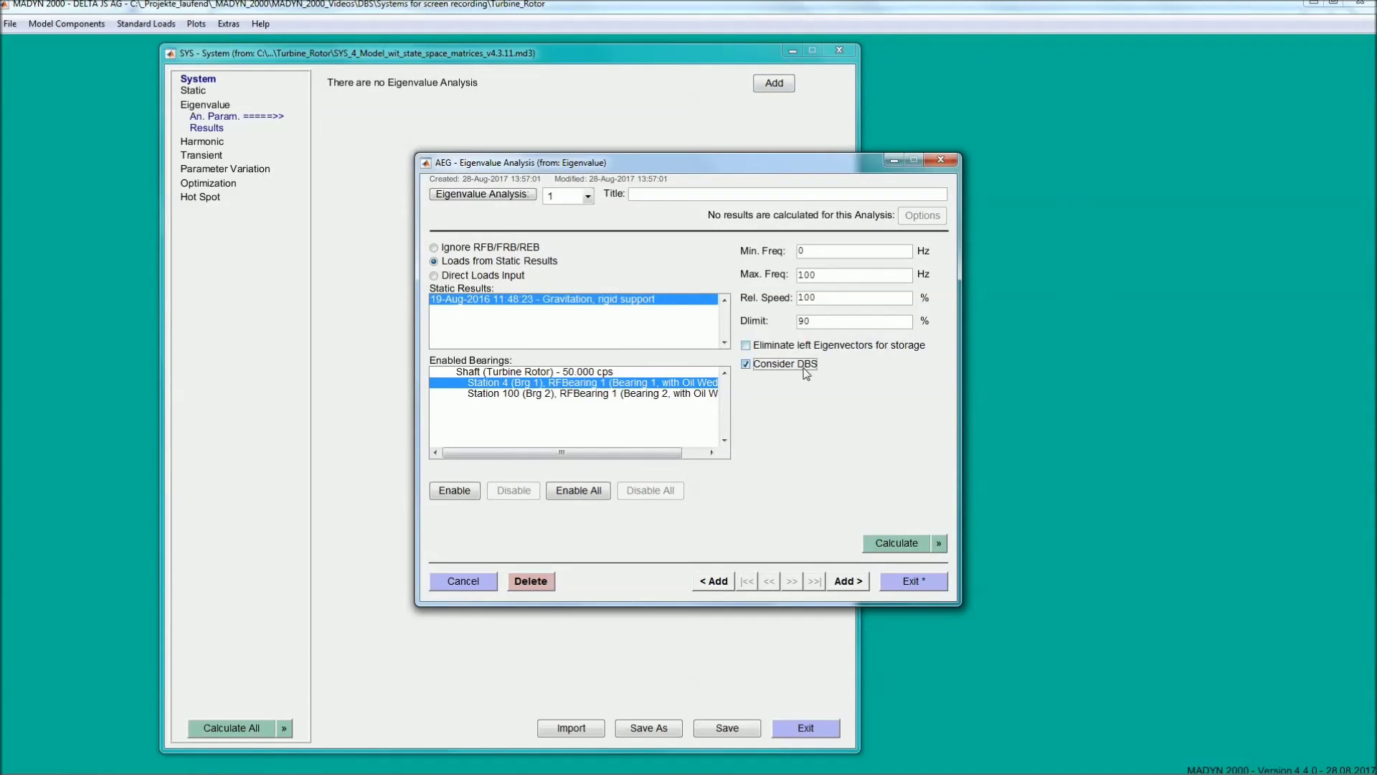